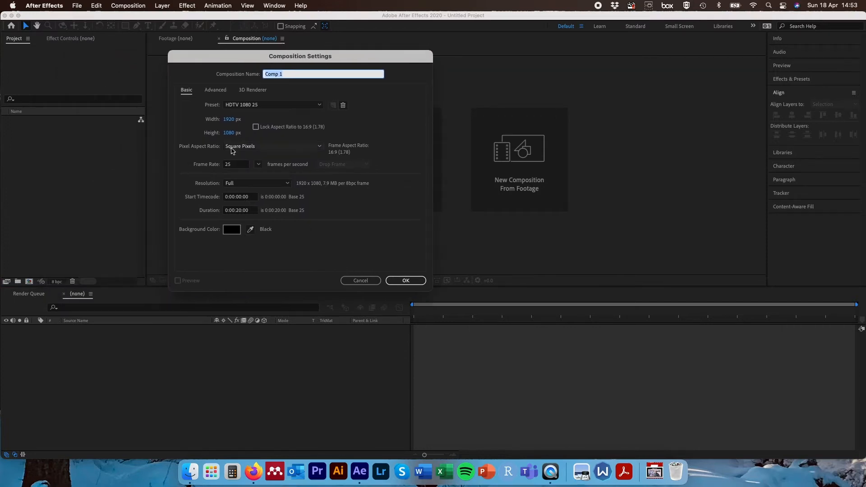
- Create a 1920 × 1080 composition at 25 fps with a 20-second duration and black background
{"action": "left_click", "coordinate": [230, 121]}
{"action": "left_click", "coordinate": [230, 132]}
{"action": "left_click_drag", "start_coordinate": [238, 165], "coordinate": [209, 167]}
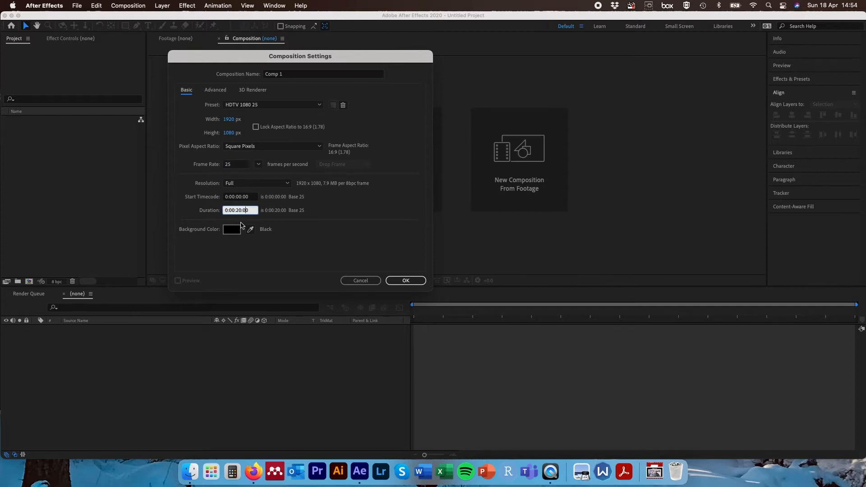
{"action": "left_click", "coordinate": [231, 230]}
{"action": "left_click", "coordinate": [291, 120]}
{"action": "left_click", "coordinate": [404, 280]}
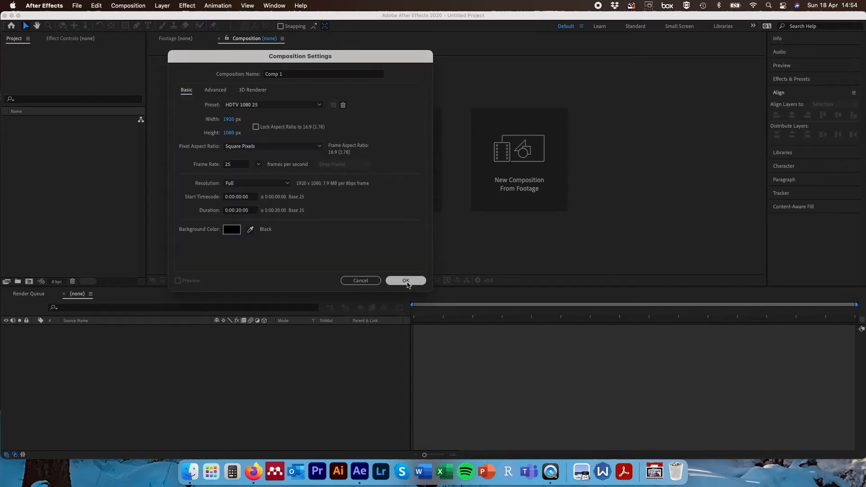
- Add a new comp-size solid layer coloured deep cyan
{"action": "left_click", "coordinate": [161, 5]}
{"action": "mouse_move", "coordinate": [225, 21]}
{"action": "left_click", "coordinate": [269, 29]}
{"action": "left_click", "coordinate": [148, 185]}
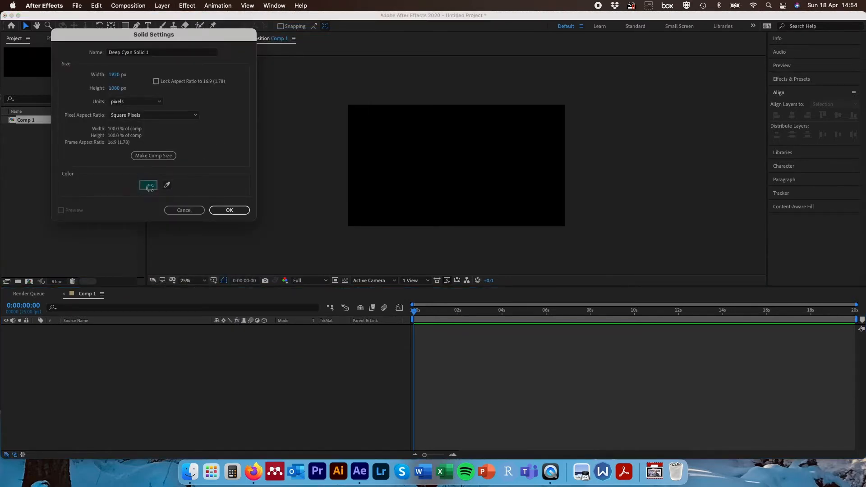
{"action": "left_click", "coordinate": [299, 120]}
{"action": "left_click", "coordinate": [229, 211]}
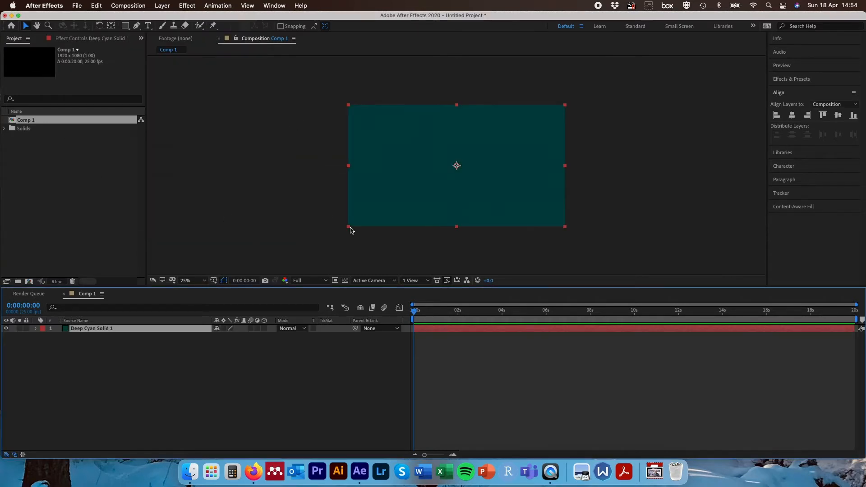
- Lock the deep cyan solid layer and deselect it
{"action": "left_click", "coordinate": [26, 328]}
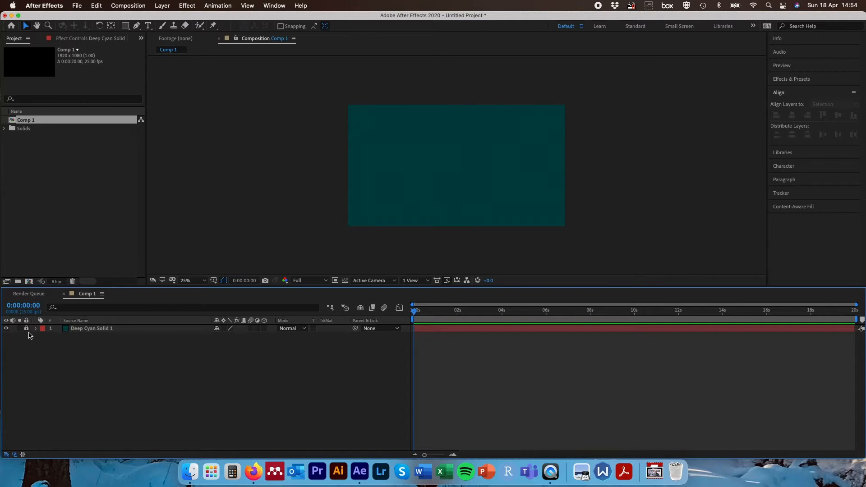
{"action": "left_click", "coordinate": [383, 143]}
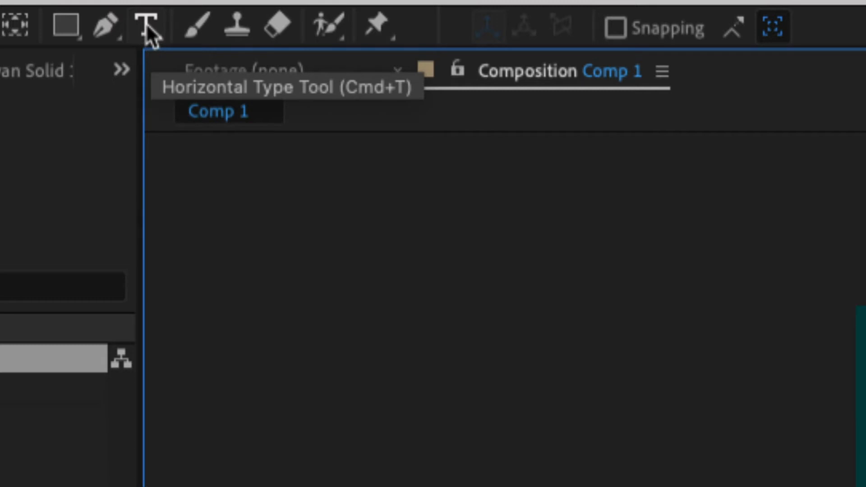
- Create a text layer reading SCIENCE IS AWESOME in the composition and return to the Selection tool
{"action": "left_click", "coordinate": [146, 24]}
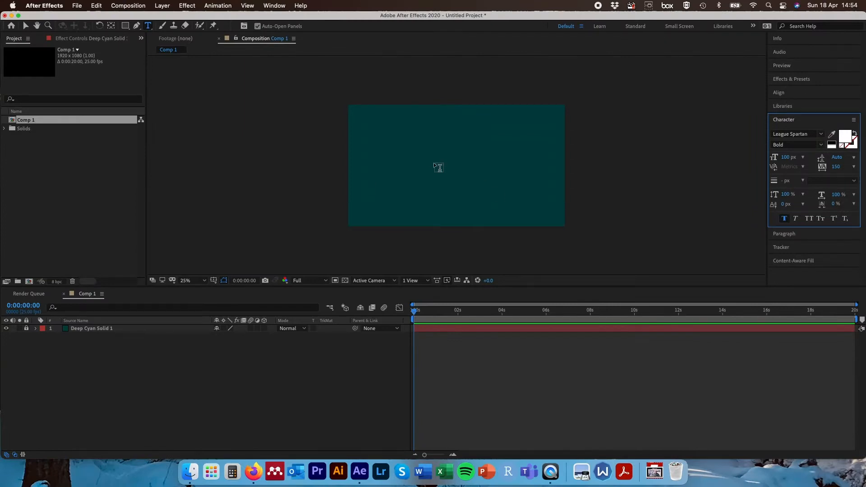
{"action": "left_click", "coordinate": [422, 162]}
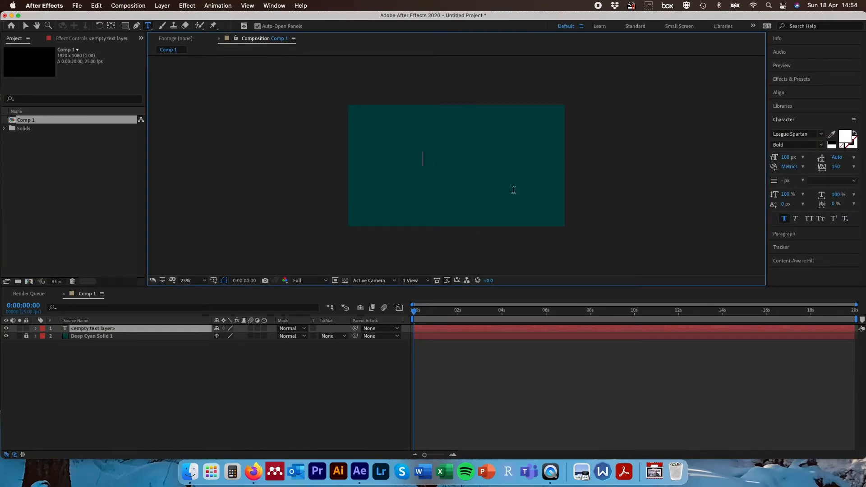
{"action": "type", "text": "SCIENCE "}
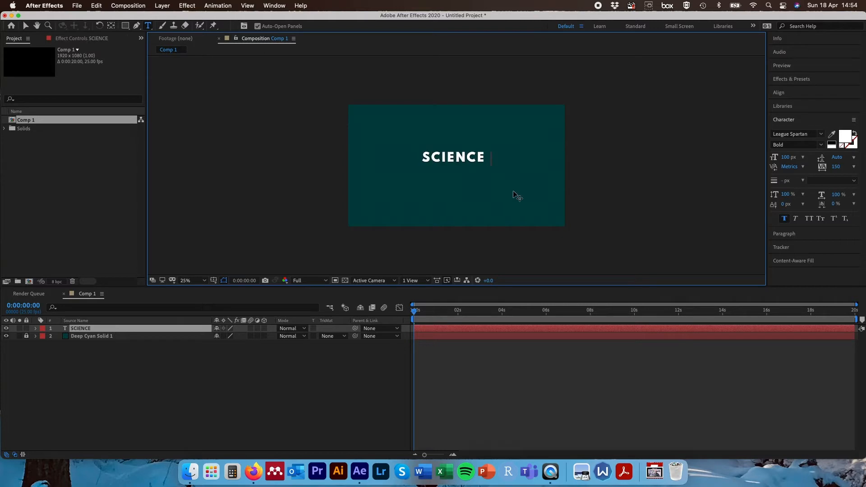
{"action": "type", "text": "IS AWESOME"}
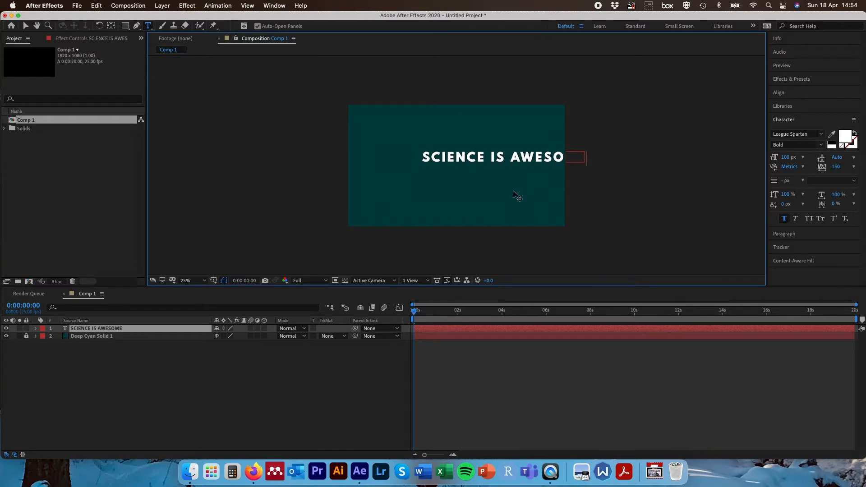
{"action": "left_click", "coordinate": [26, 26]}
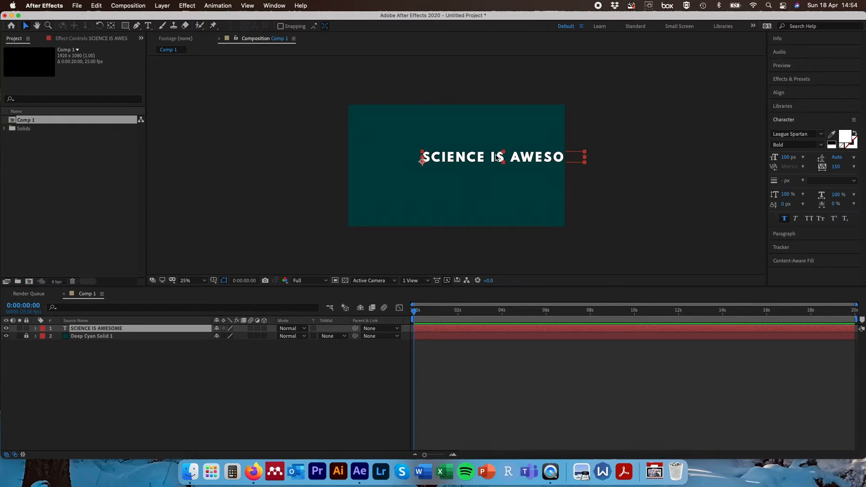
{"action": "key", "text": "Caps_Lock"}
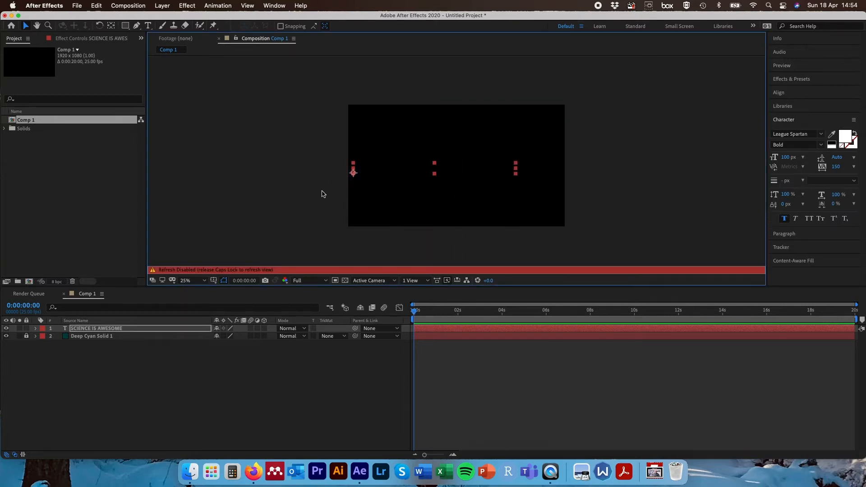
{"action": "key", "text": "Caps_Lock"}
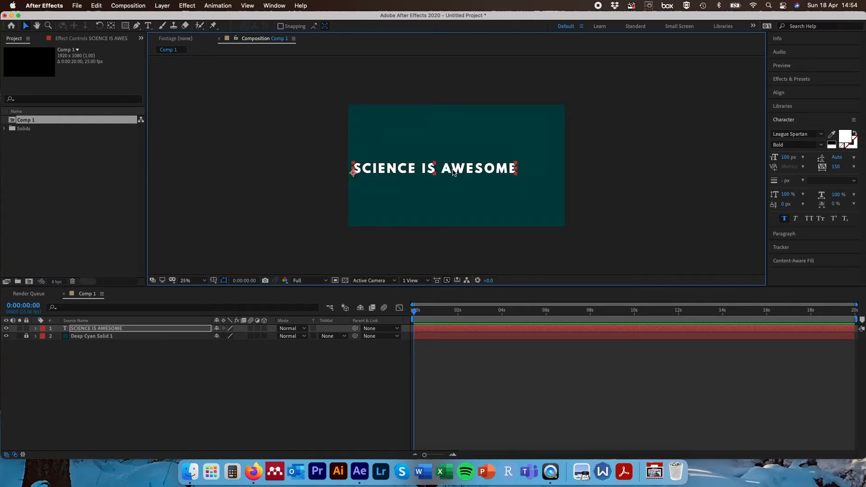
- Center the text layer horizontally and vertically in the composition using Align
{"action": "left_click_drag", "start_coordinate": [451, 168], "coordinate": [482, 158]}
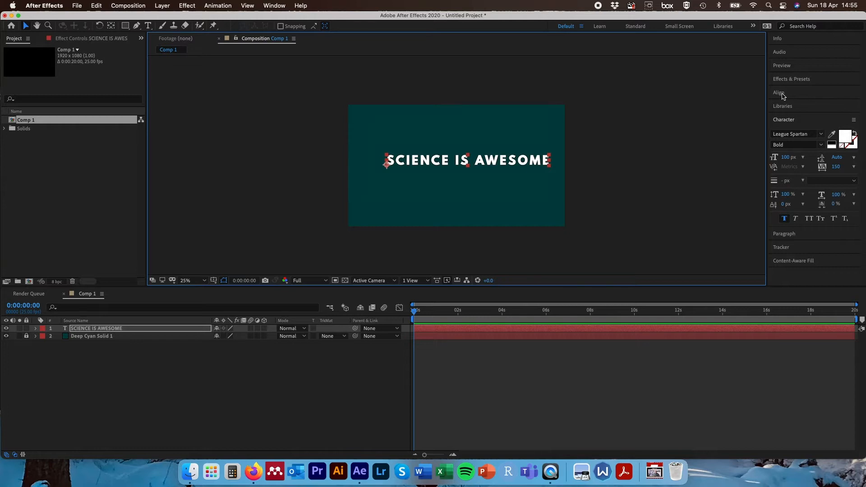
{"action": "left_click", "coordinate": [641, 97]}
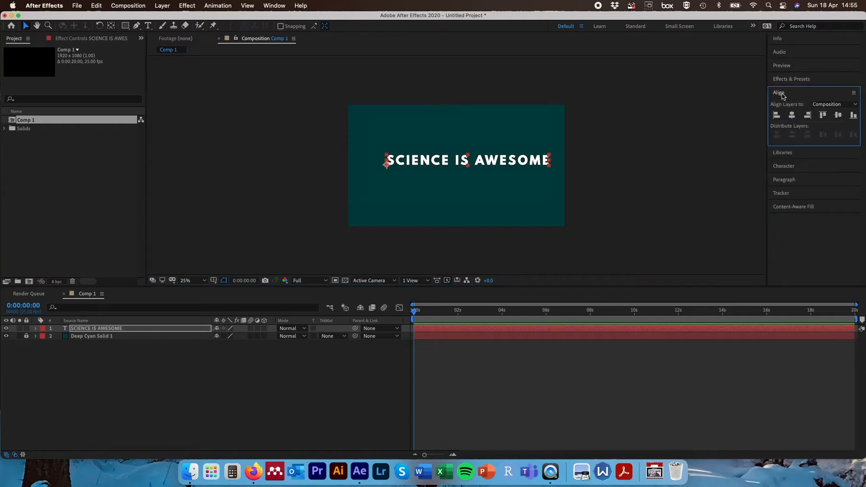
{"action": "left_click", "coordinate": [790, 118]}
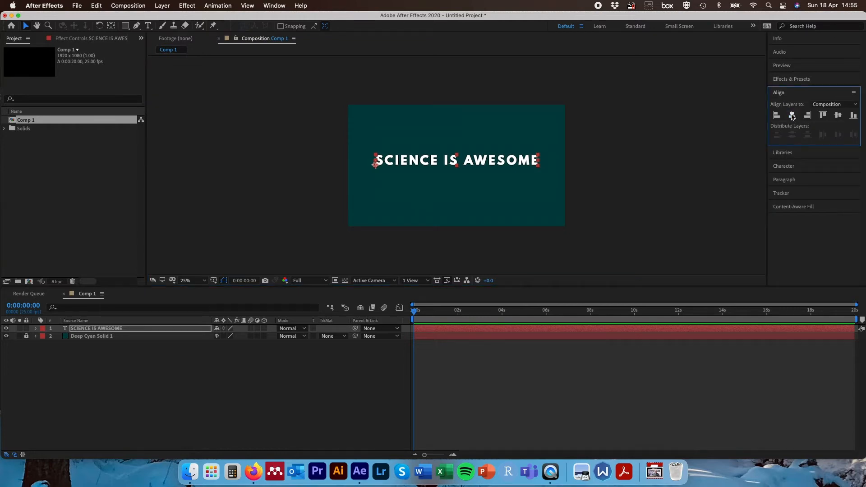
{"action": "left_click", "coordinate": [838, 115]}
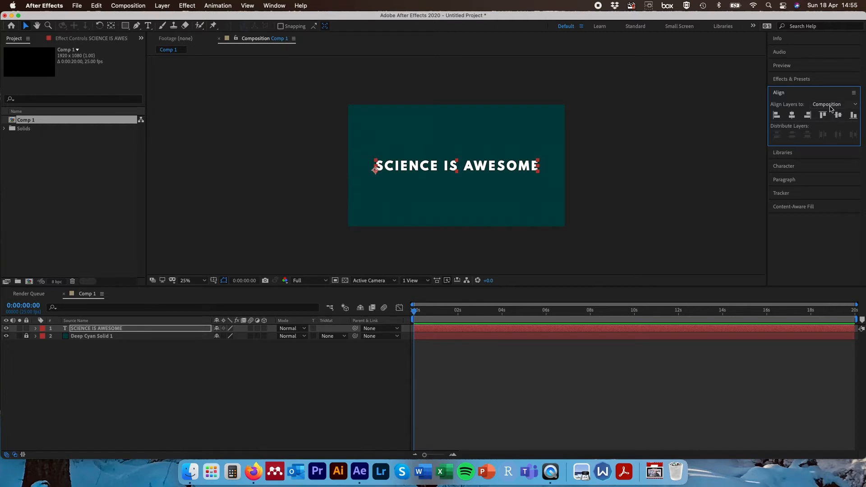
{"action": "left_click", "coordinate": [832, 104]}
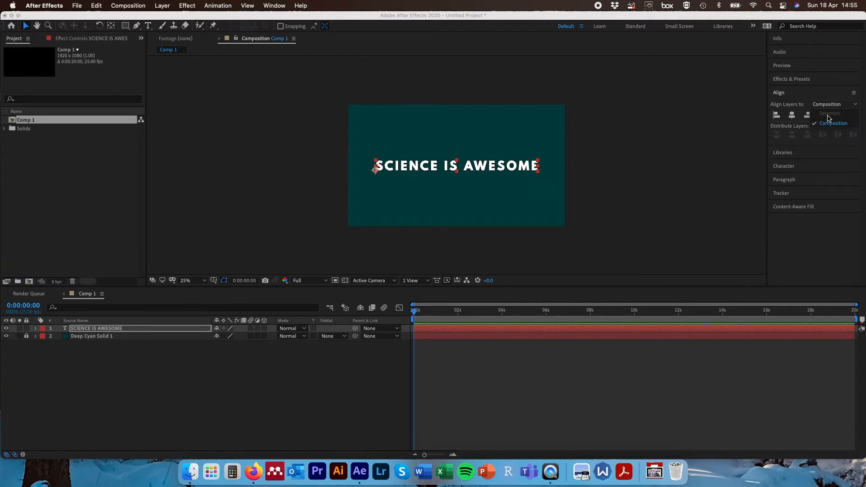
{"action": "left_click", "coordinate": [857, 107]}
{"action": "left_click", "coordinate": [458, 166]}
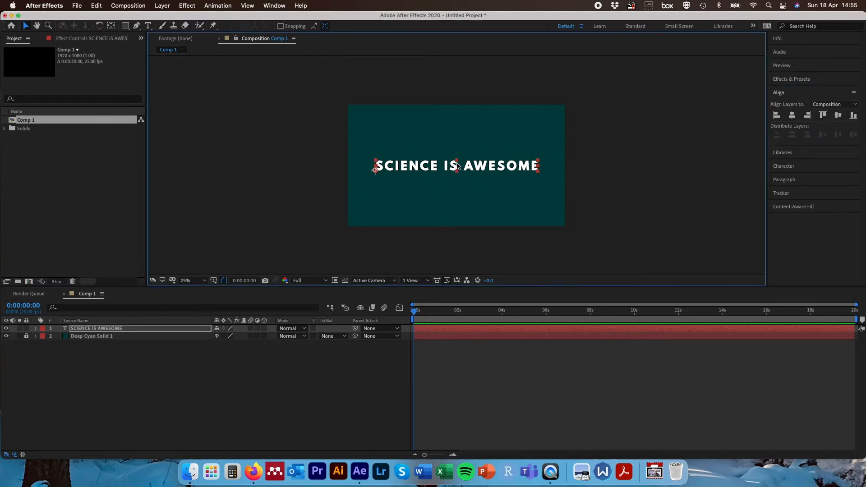
- Edit the text to break it into two lines after SCIENCE IS
{"action": "double_click", "coordinate": [458, 167]}
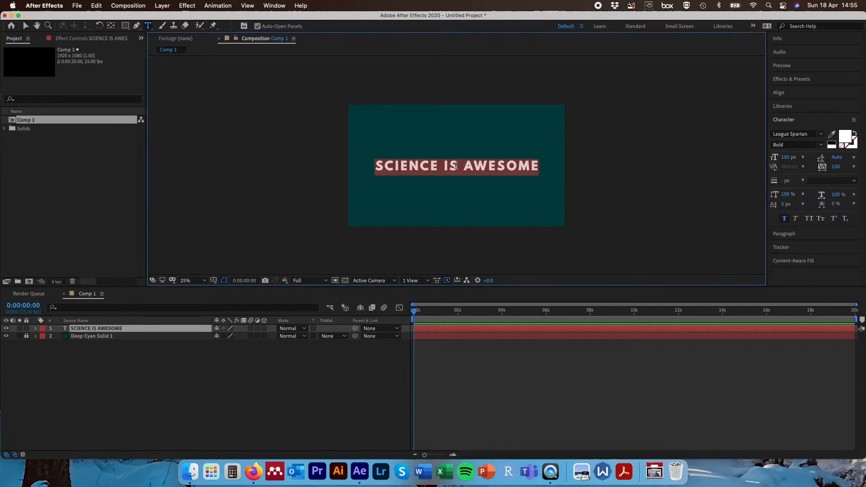
{"action": "left_click", "coordinate": [459, 165]}
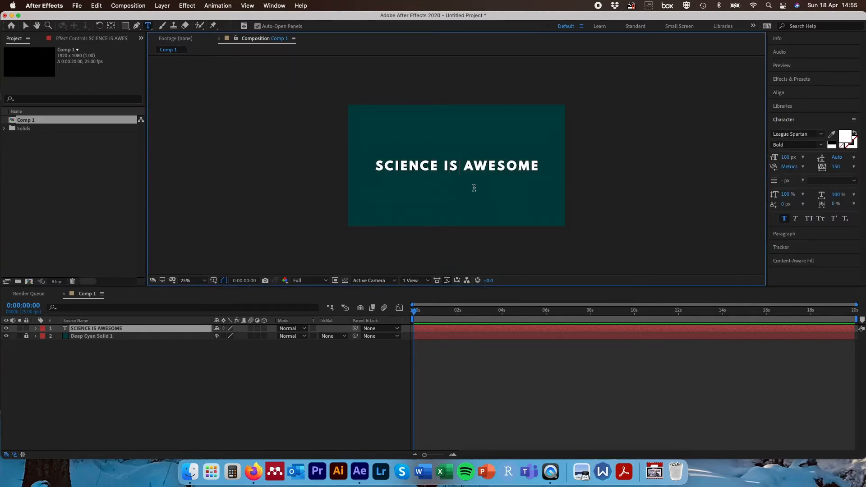
{"action": "key", "text": "Return"}
{"action": "key", "text": "Delete"}
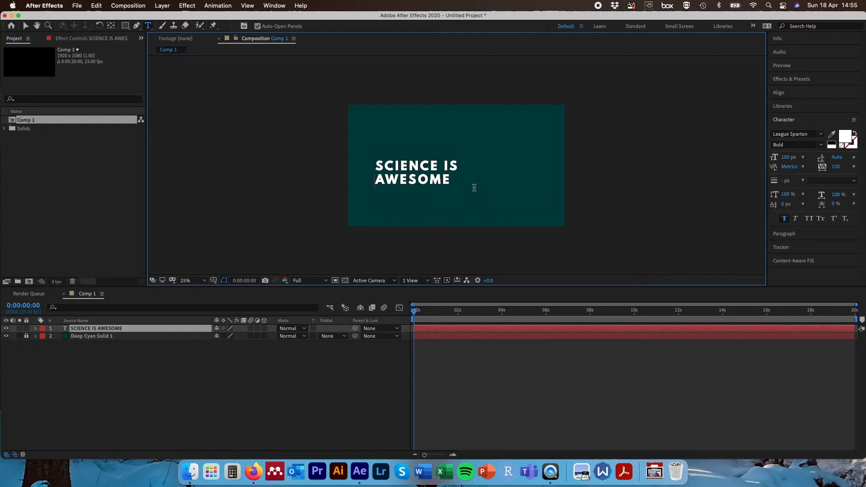
{"action": "key", "text": "Escape"}
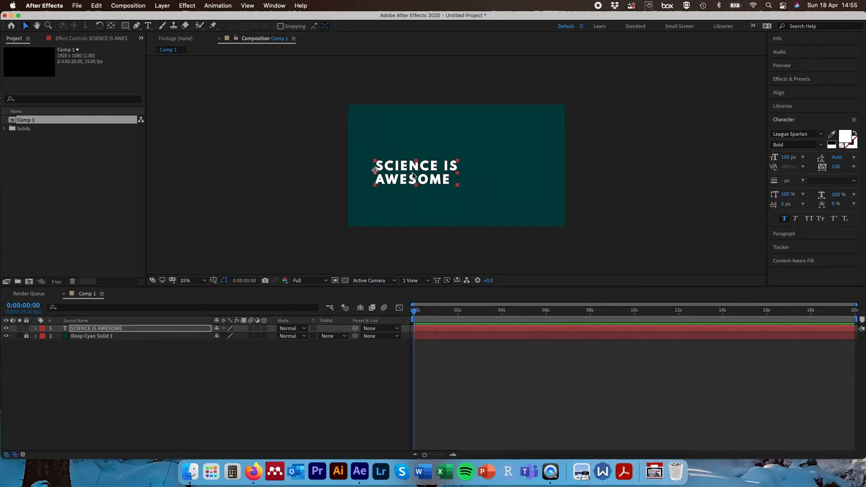
- Re-align the two-line text to the composition's horizontal and vertical centre
{"action": "left_click", "coordinate": [779, 94]}
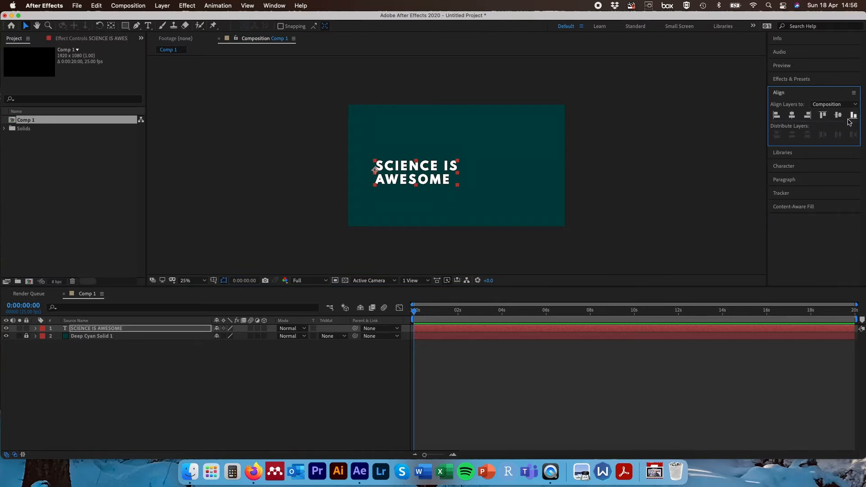
{"action": "left_click", "coordinate": [808, 116]}
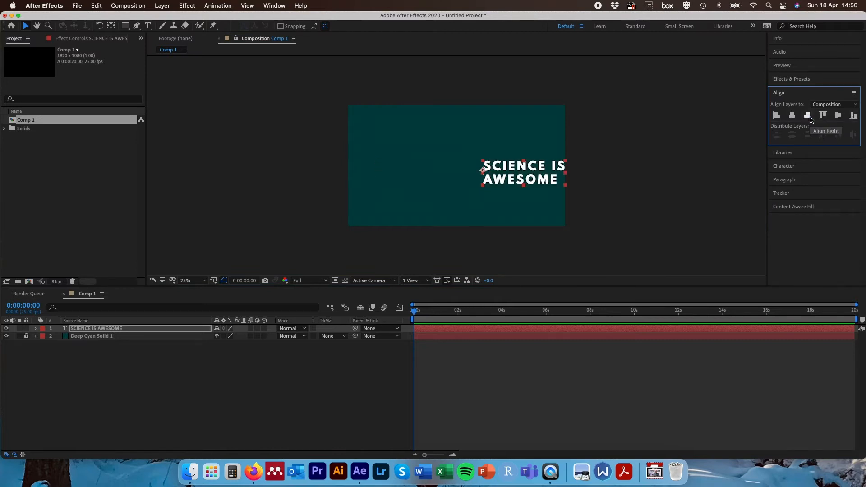
{"action": "left_click", "coordinate": [777, 116]}
{"action": "left_click", "coordinate": [792, 116]}
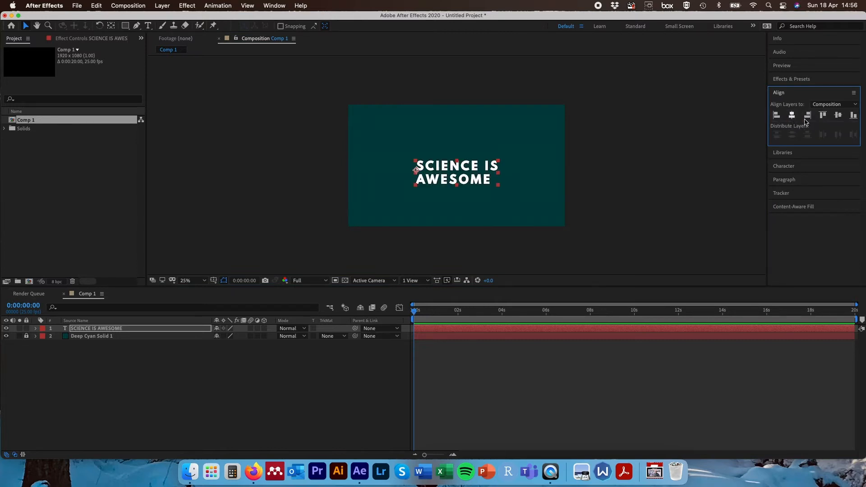
{"action": "left_click", "coordinate": [838, 116]}
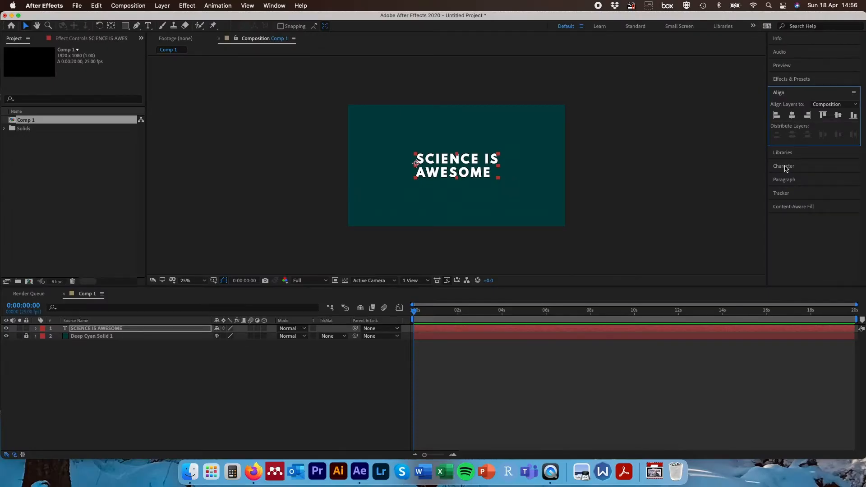
- Change the text font to Mesquite Std, Medium
{"action": "left_click", "coordinate": [783, 166]}
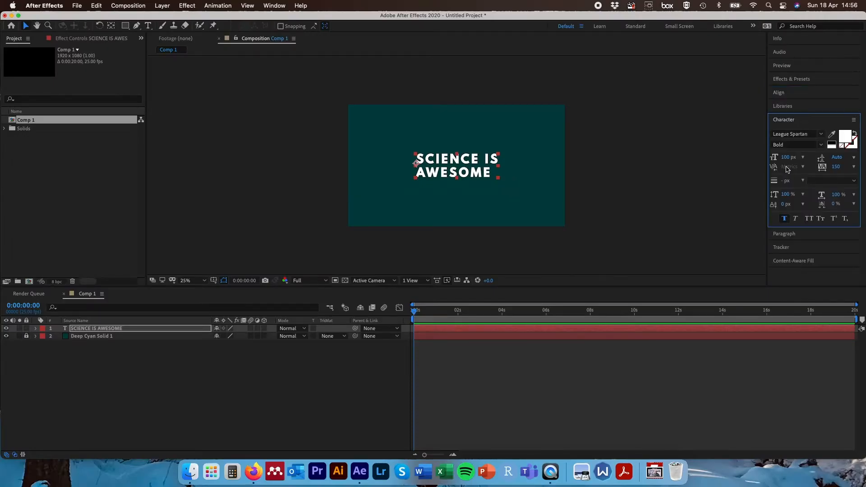
{"action": "left_click", "coordinate": [820, 134]}
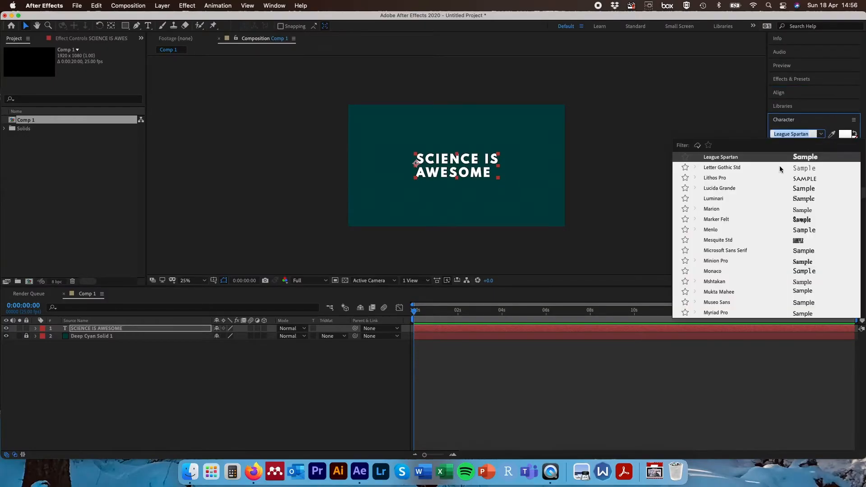
{"action": "left_click", "coordinate": [800, 220]}
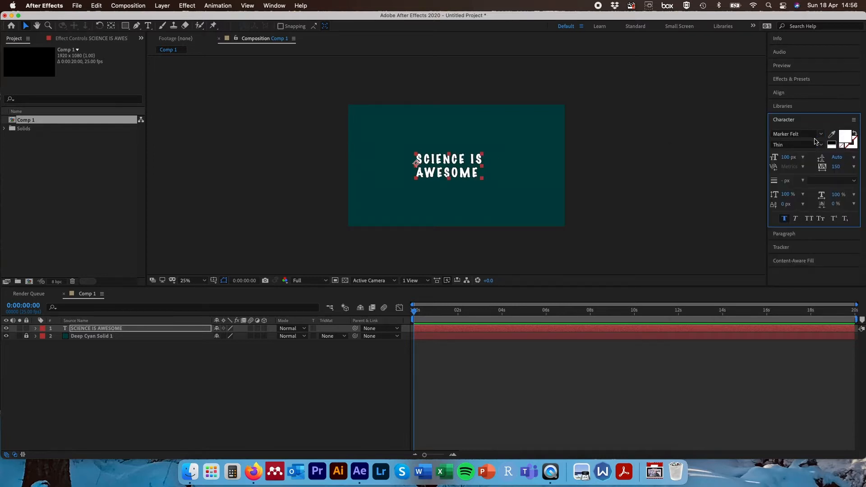
{"action": "left_click", "coordinate": [823, 135]}
{"action": "left_click", "coordinate": [803, 193]}
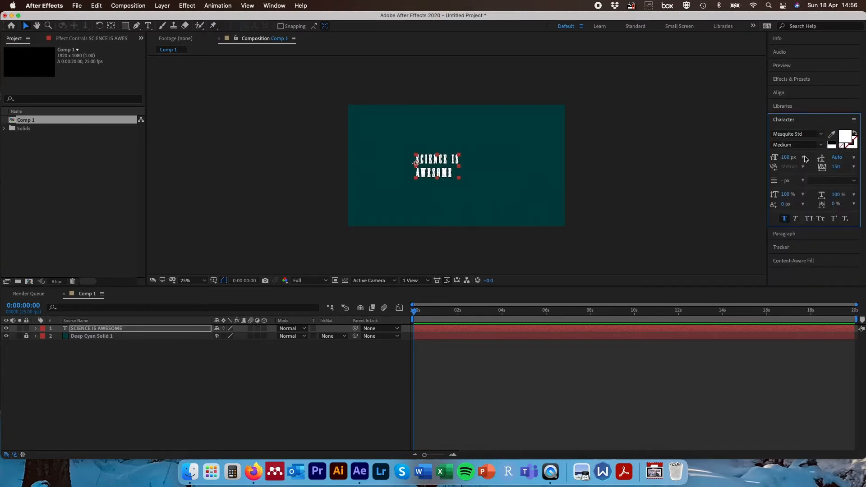
- Set the font size to about 154 px and the tracking to 150
{"action": "left_click_drag", "start_coordinate": [788, 157], "coordinate": [810, 157]}
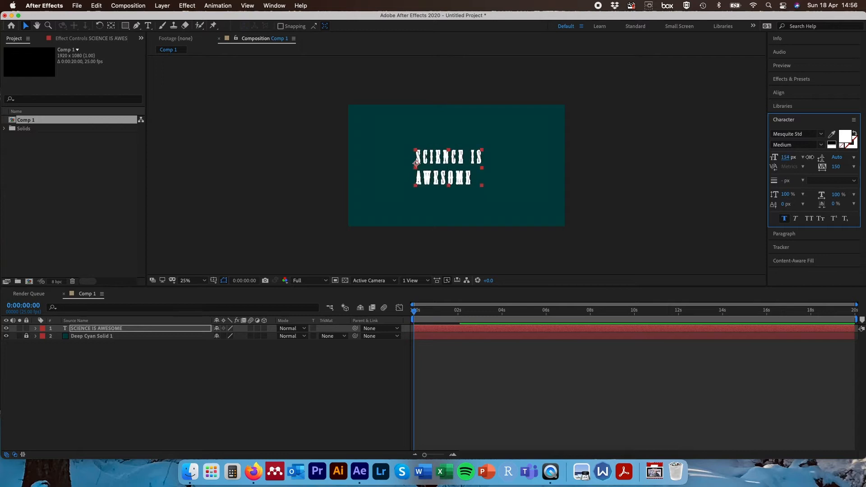
{"action": "left_click", "coordinate": [837, 166]}
{"action": "type", "text": "0"}
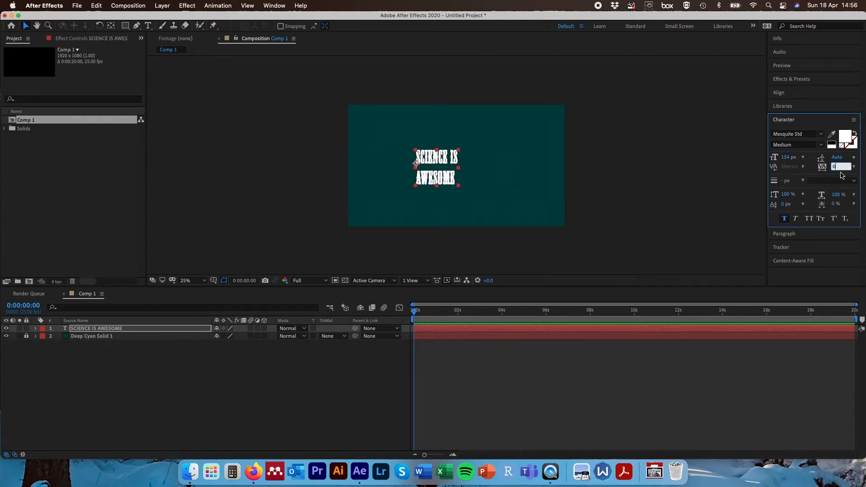
{"action": "type", "text": "150"}
{"action": "key", "text": "Return"}
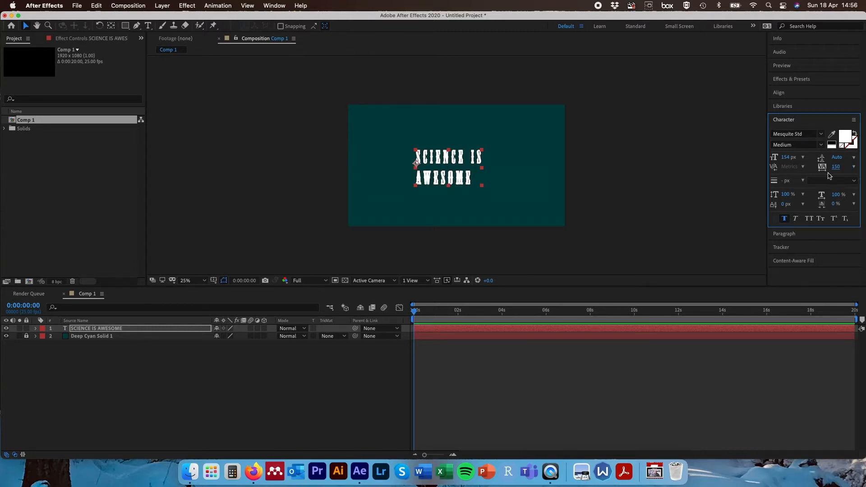
- Apply subscript styling to the text
{"action": "left_click", "coordinate": [834, 218]}
{"action": "left_click", "coordinate": [845, 220]}
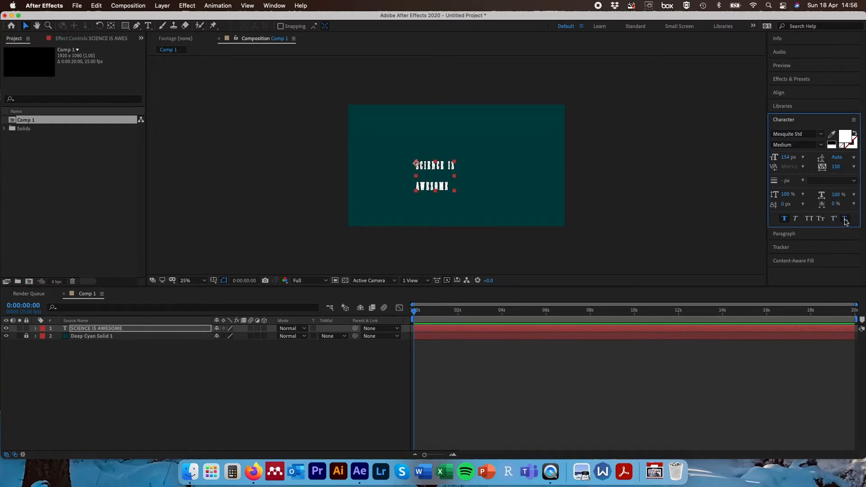
- Apply faux italic, then undo the italic, subscript, size and font changes on the text
{"action": "left_click", "coordinate": [797, 219]}
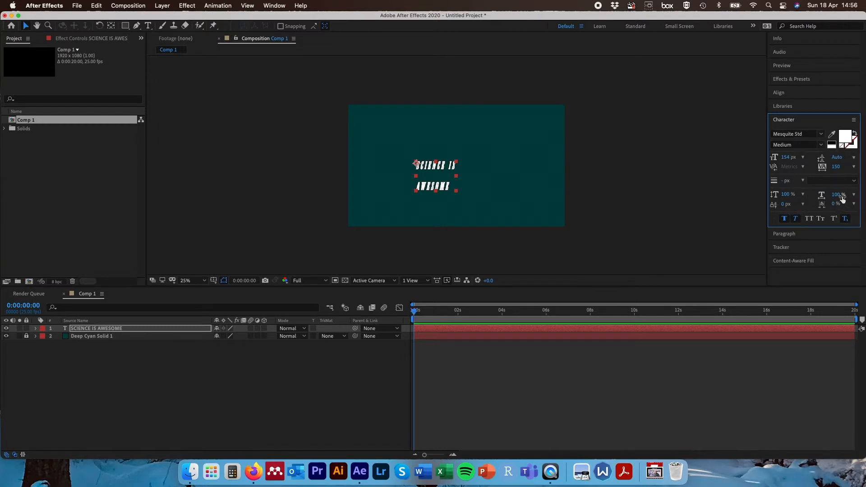
{"action": "key", "text": "super+z"}
{"action": "key", "text": "super+z"}
{"action": "key", "text": "super+z"}
{"action": "key", "text": "super+z"}
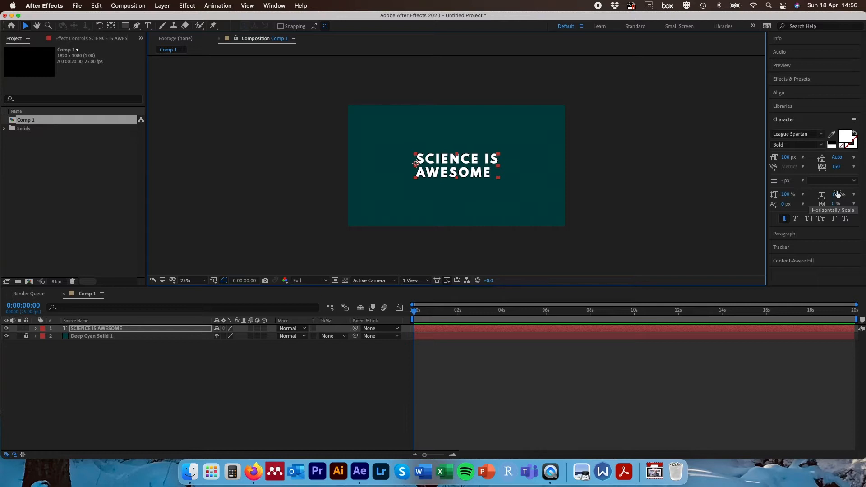
{"action": "left_click", "coordinate": [845, 135]}
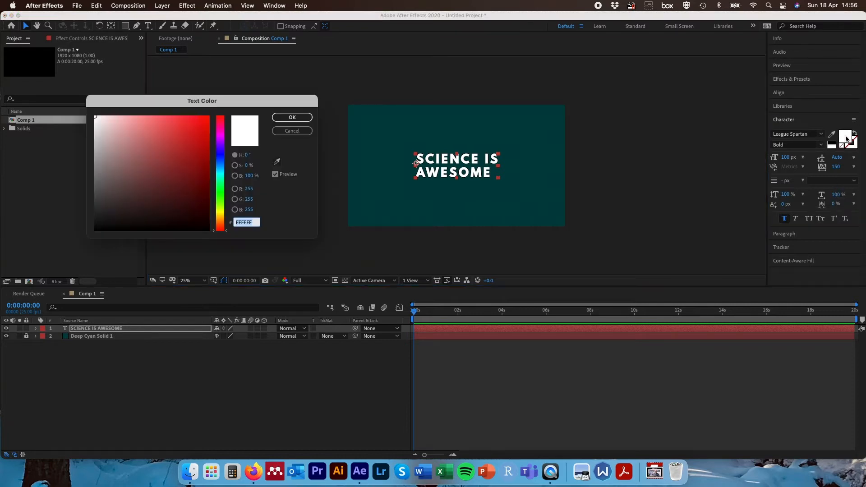
{"action": "mouse_move", "coordinate": [180, 143]}
{"action": "left_mouse_down"}
{"action": "mouse_move", "coordinate": [170, 170]}
{"action": "mouse_move", "coordinate": [186, 129]}
{"action": "left_mouse_up"}
{"action": "left_click_drag", "start_coordinate": [219, 154], "coordinate": [219, 169]}
{"action": "left_click_drag", "start_coordinate": [206, 163], "coordinate": [173, 135]}
{"action": "left_click", "coordinate": [291, 131]}
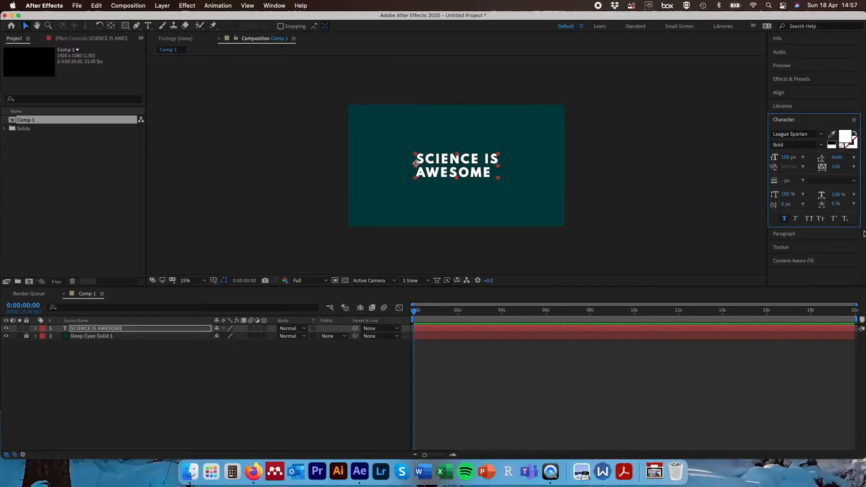
- Try centre, right and left paragraph alignment on the text layer, ending with left alignment
{"action": "left_click", "coordinate": [705, 239]}
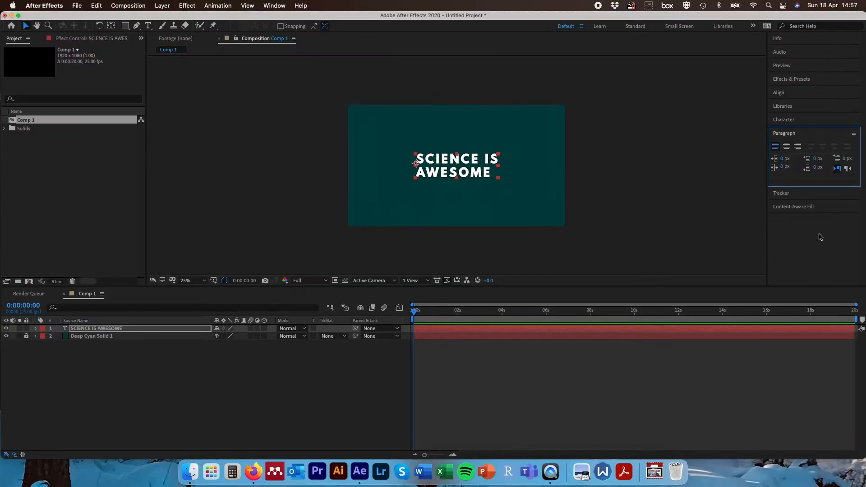
{"action": "left_click", "coordinate": [786, 146]}
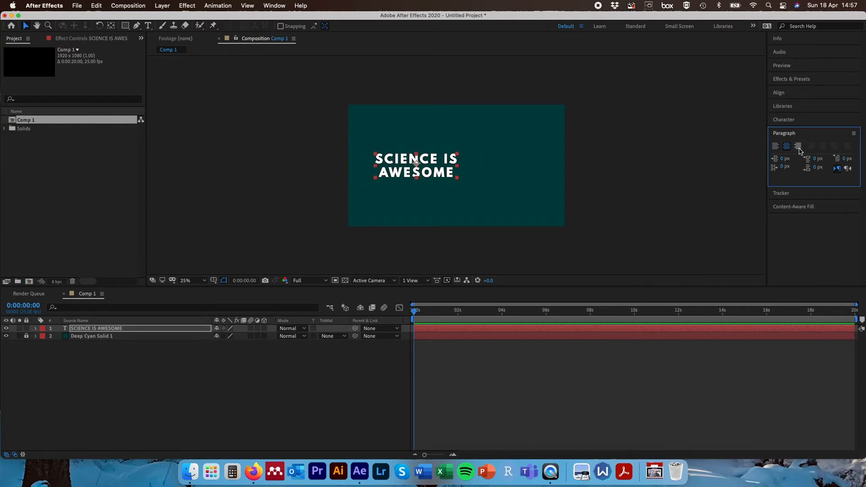
{"action": "left_click", "coordinate": [799, 148]}
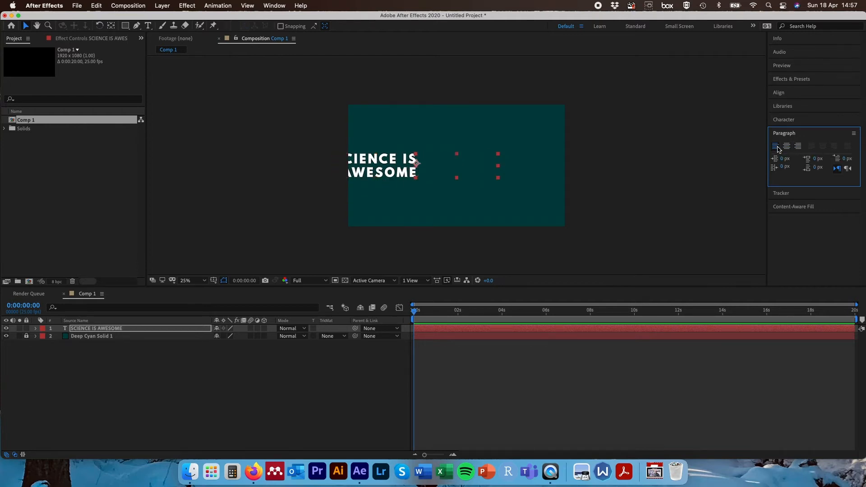
{"action": "left_click", "coordinate": [776, 146]}
- Select the first line of text and try centre, right and left alignment, then return to the Selection tool
{"action": "double_click", "coordinate": [457, 158]}
{"action": "triple_click", "coordinate": [457, 158]}
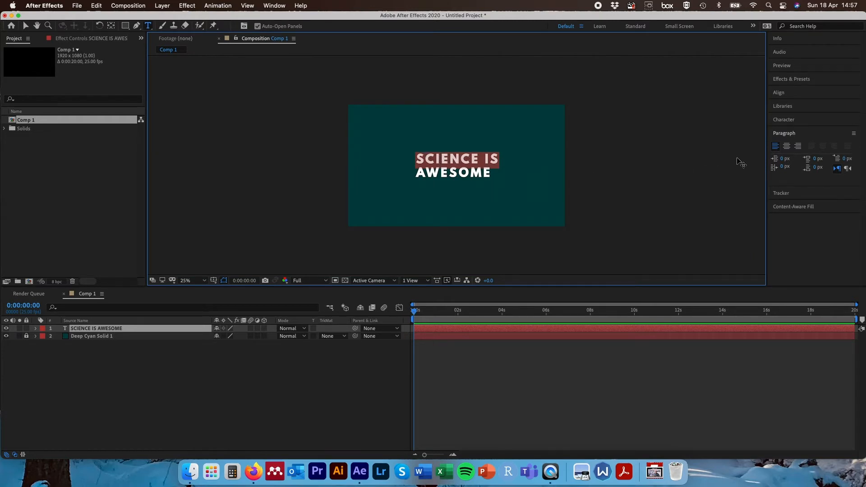
{"action": "left_click", "coordinate": [787, 146]}
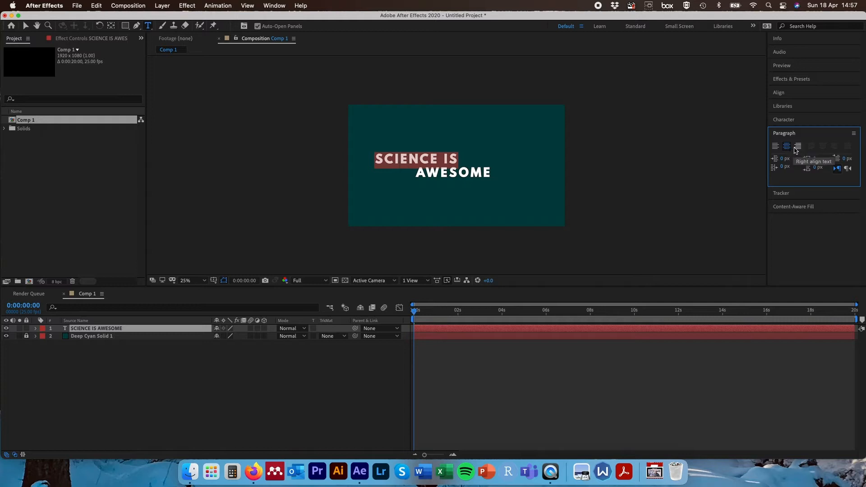
{"action": "left_click", "coordinate": [797, 146]}
{"action": "left_click", "coordinate": [775, 147]}
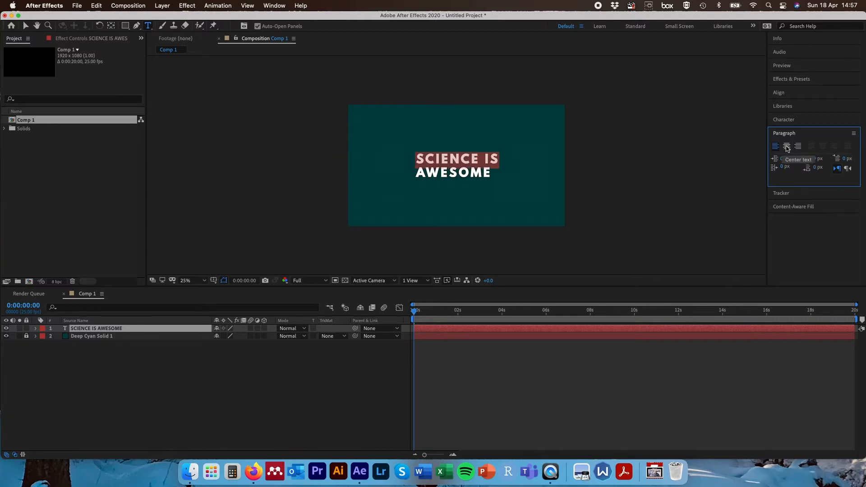
{"action": "left_click", "coordinate": [505, 186]}
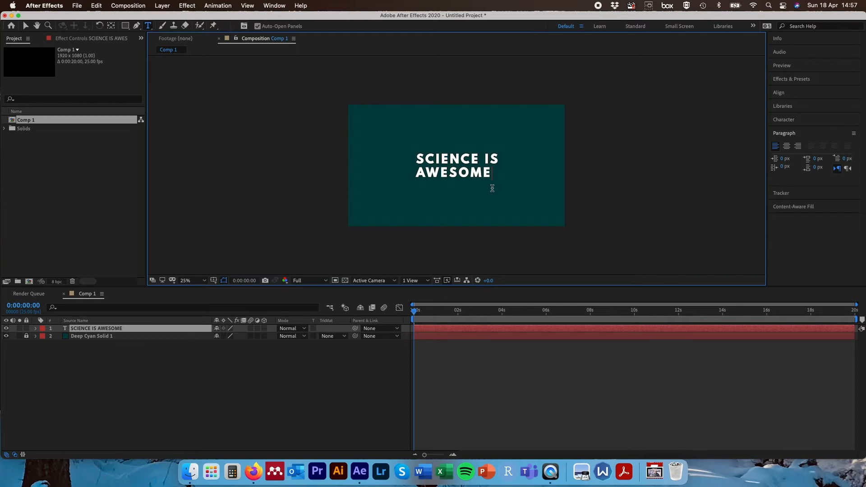
{"action": "type", "text": "v"}
{"action": "left_click", "coordinate": [26, 27]}
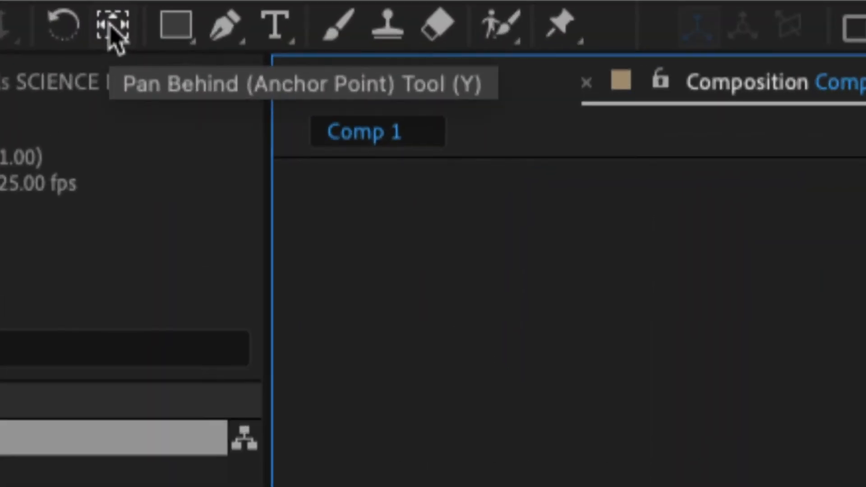
- Move the text layer's anchor point to the bottom-left corner of the text with the Pan Behind tool
{"action": "left_click", "coordinate": [116, 35]}
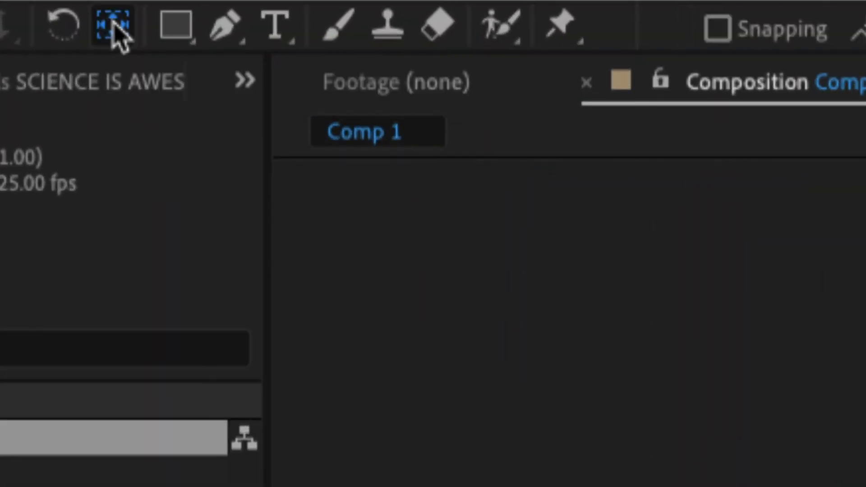
{"action": "left_click_drag", "start_coordinate": [417, 165], "coordinate": [505, 173]}
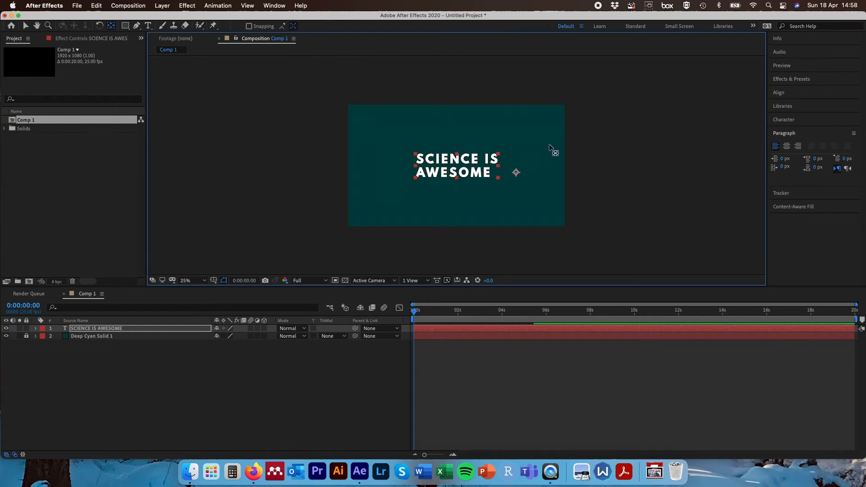
{"action": "key", "text": "comma"}
{"action": "left_click_drag", "start_coordinate": [495, 143], "coordinate": [435, 161]}
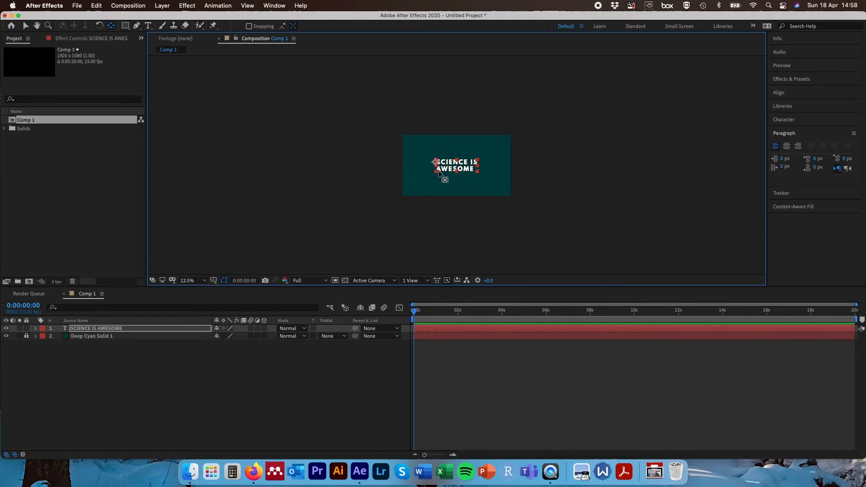
{"action": "scroll", "coordinate": [439, 172], "scroll_direction": "up", "scroll_amount": 3}
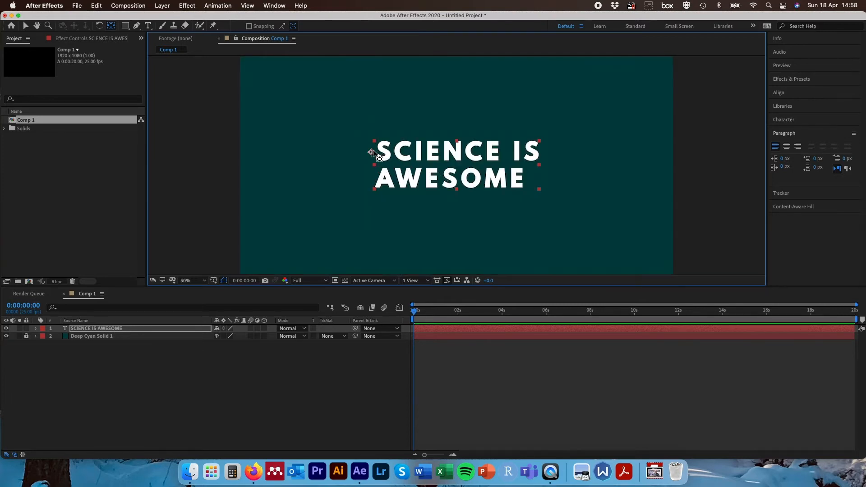
{"action": "left_click_drag", "start_coordinate": [371, 152], "coordinate": [374, 189]}
{"action": "key", "text": "comma"}
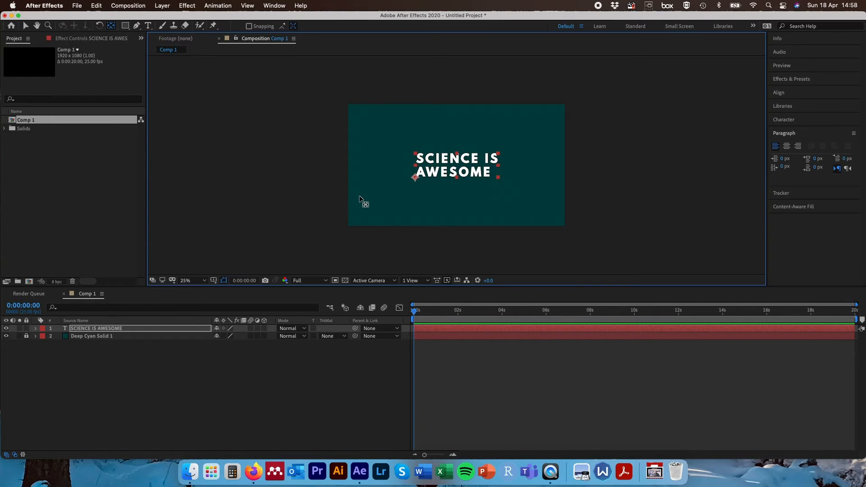
- Keyframe the text layer's Scale at 0 s and set it to 160% at frame 10, then preview
{"action": "left_click", "coordinate": [131, 330]}
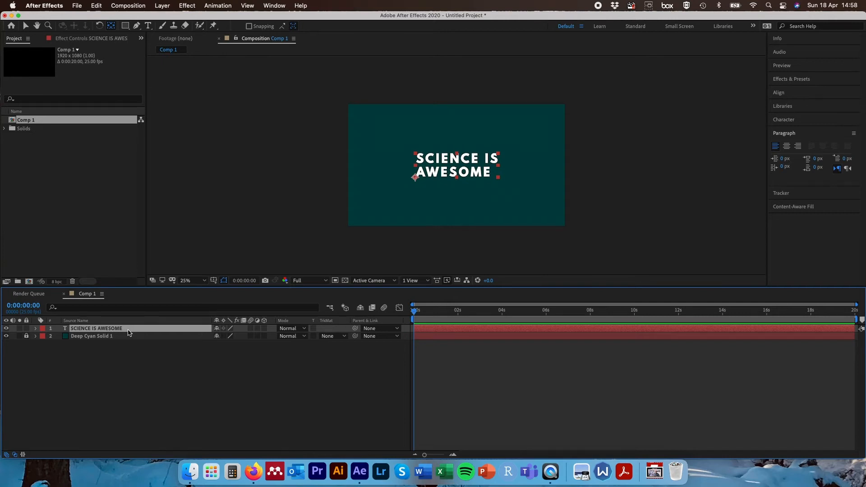
{"action": "key", "text": "s"}
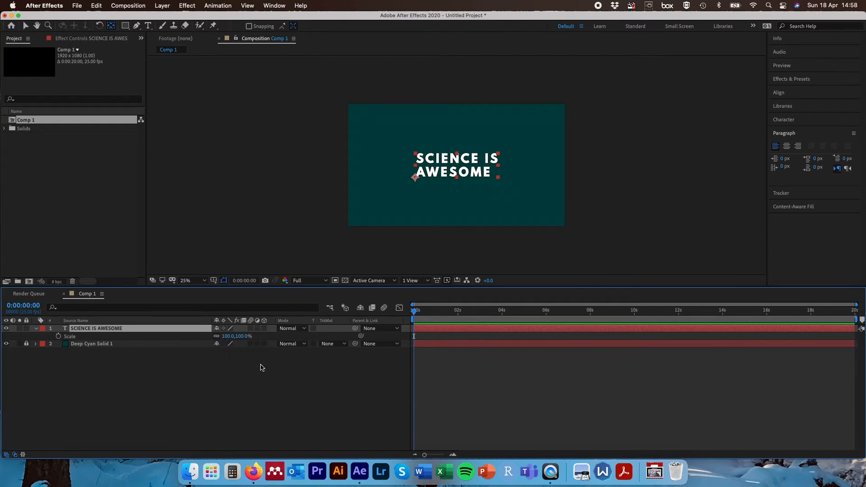
{"action": "left_click", "coordinate": [59, 336]}
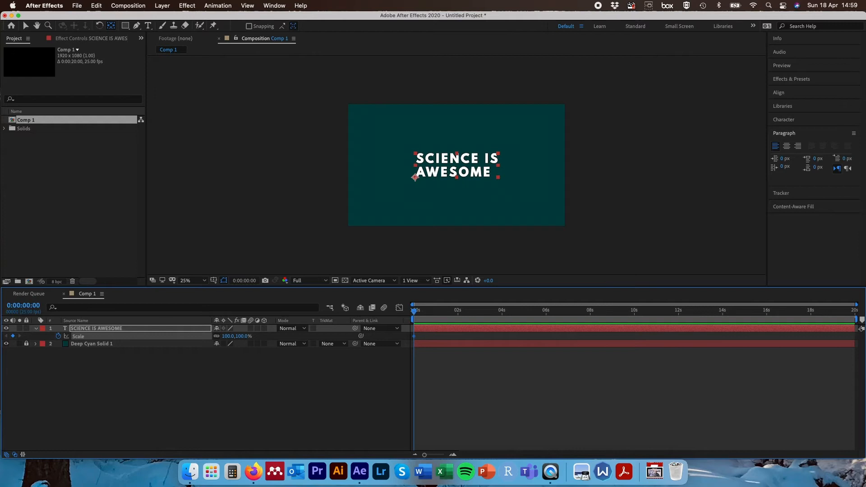
{"action": "left_click", "coordinate": [21, 303]}
{"action": "type", "text": "+1"}
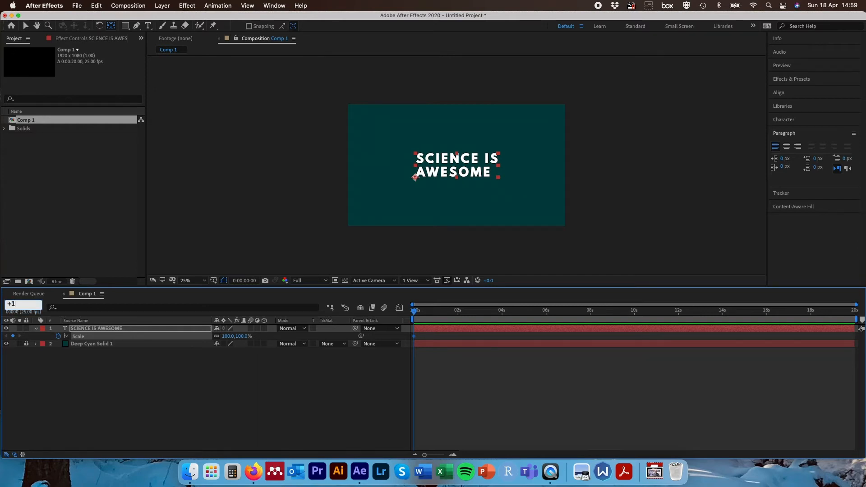
{"action": "type", "text": "0"}
{"action": "key", "text": "Return"}
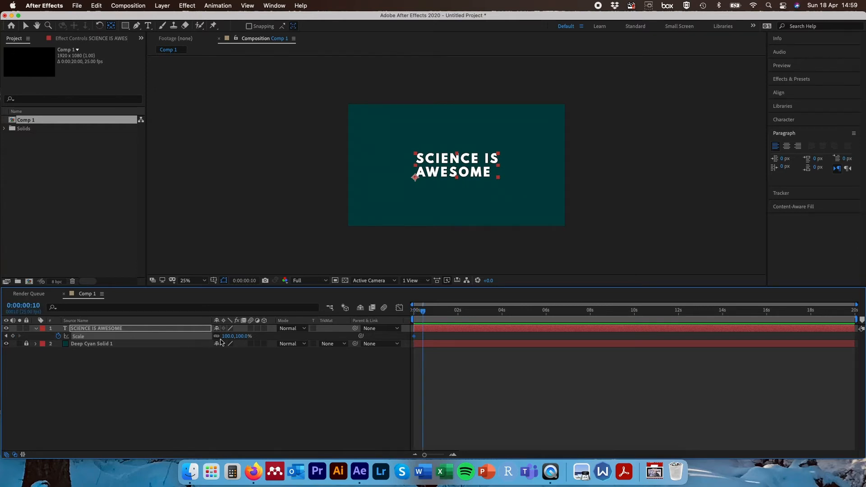
{"action": "left_click_drag", "start_coordinate": [228, 336], "coordinate": [248, 327]}
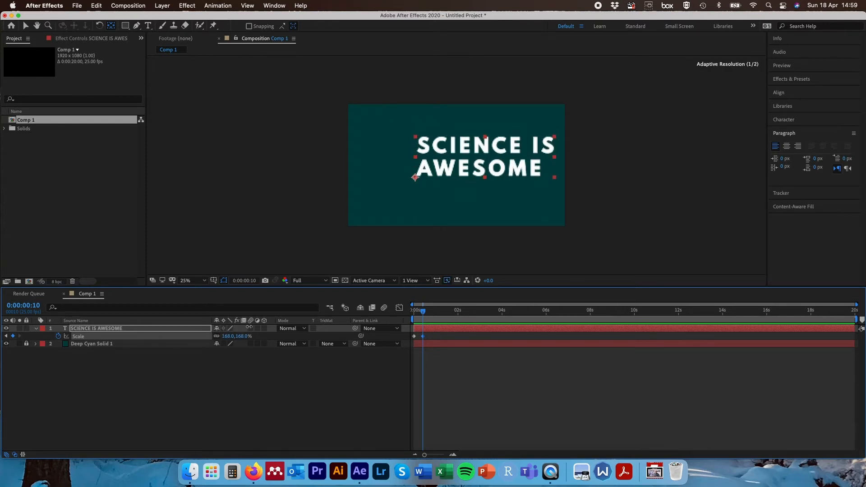
{"action": "left_click_drag", "start_coordinate": [429, 311], "coordinate": [413, 311]}
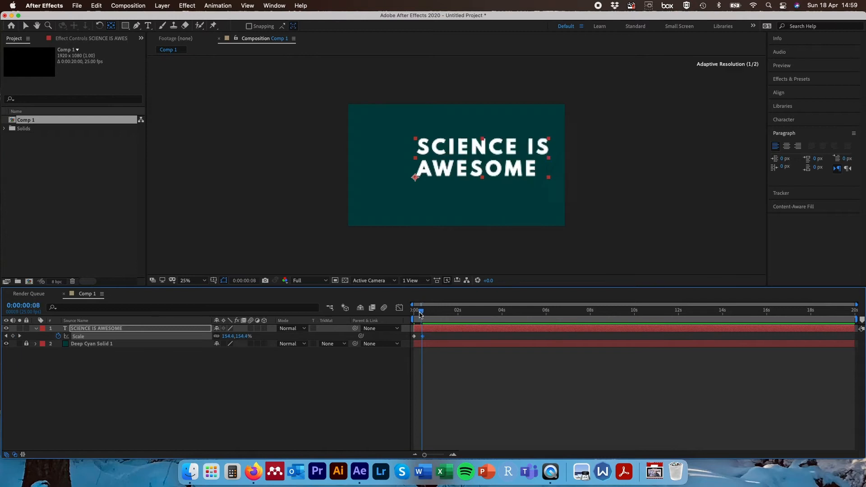
{"action": "key", "text": "space"}
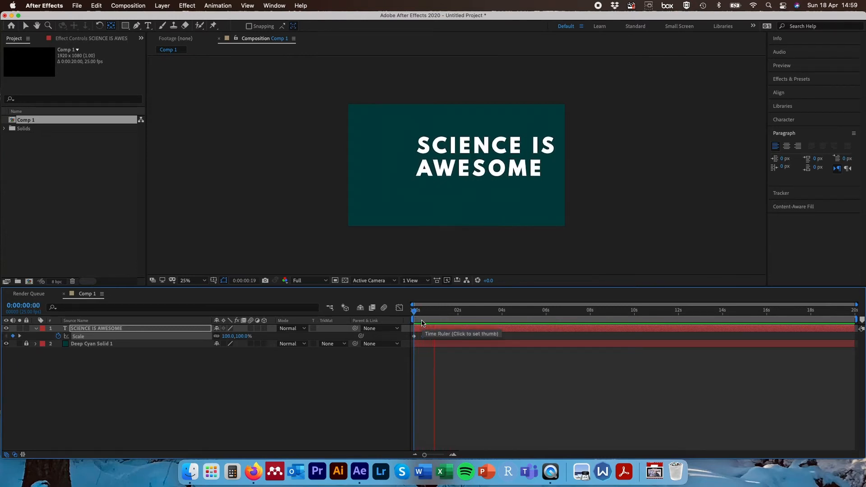
{"action": "key", "text": "space"}
- Undo the scale animation on the text layer
{"action": "key", "text": "super+z"}
{"action": "key", "text": "super+z"}
{"action": "key", "text": "super+z"}
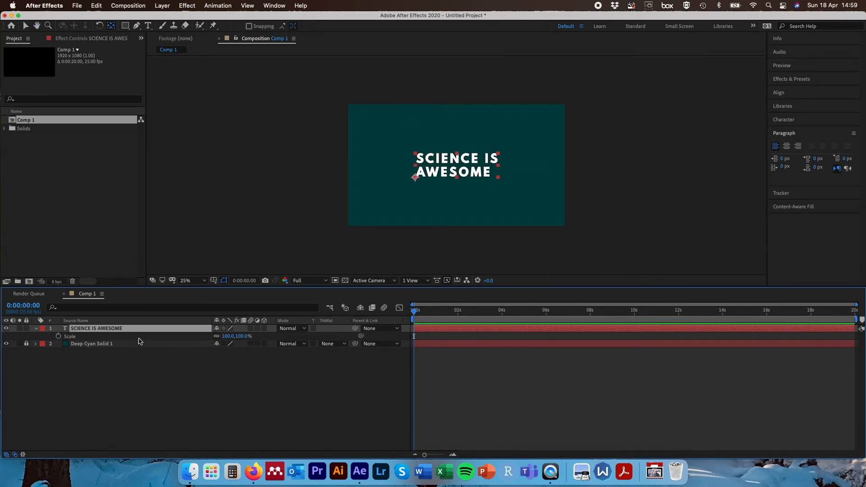
- Reveal the text layer's Rotation property and try scrubbing its value, undoing the attempts
{"action": "key", "text": "r"}
{"action": "mouse_move", "coordinate": [225, 336]}
{"action": "left_mouse_down"}
{"action": "mouse_move", "coordinate": [241, 337]}
{"action": "mouse_move", "coordinate": [211, 338]}
{"action": "mouse_move", "coordinate": [248, 339]}
{"action": "mouse_move", "coordinate": [224, 341]}
{"action": "left_mouse_up"}
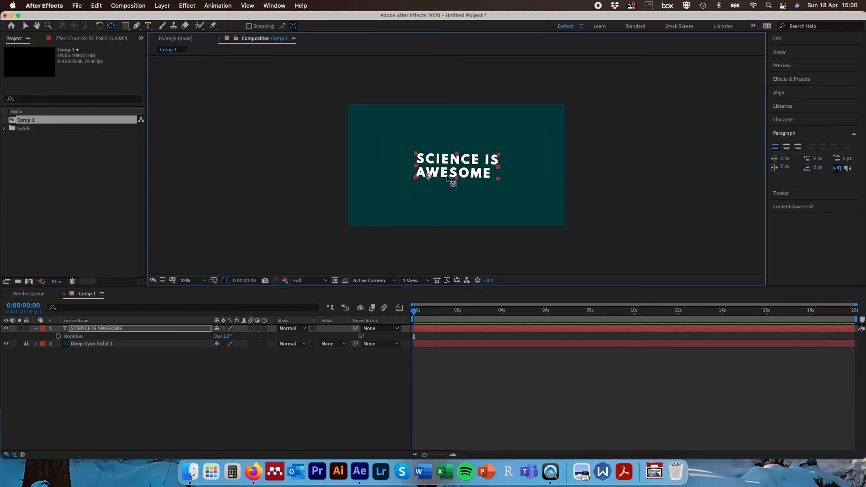
{"action": "left_click_drag", "start_coordinate": [447, 176], "coordinate": [457, 166]}
{"action": "left_click_drag", "start_coordinate": [228, 336], "coordinate": [178, 394]}
{"action": "key", "text": "super+z"}
{"action": "key", "text": "super+z"}
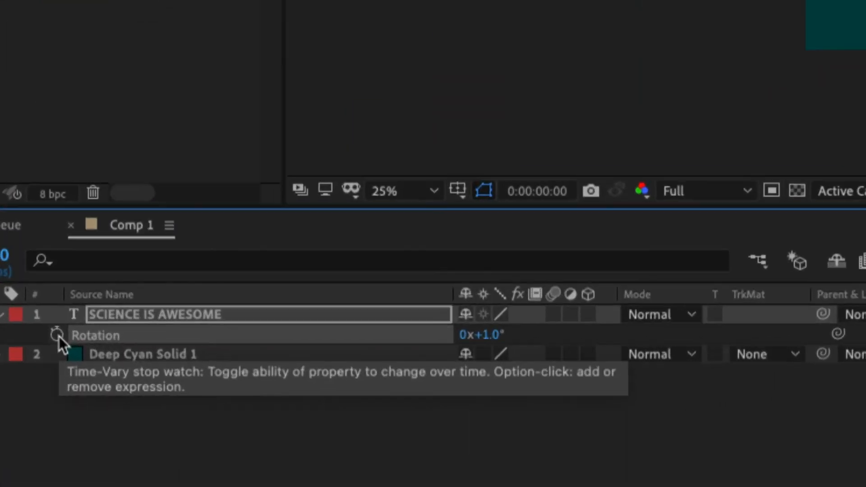
- Keyframe the text's Rotation at 0 s and set it to 330° at 2 s, then preview the animation
{"action": "left_click", "coordinate": [57, 334]}
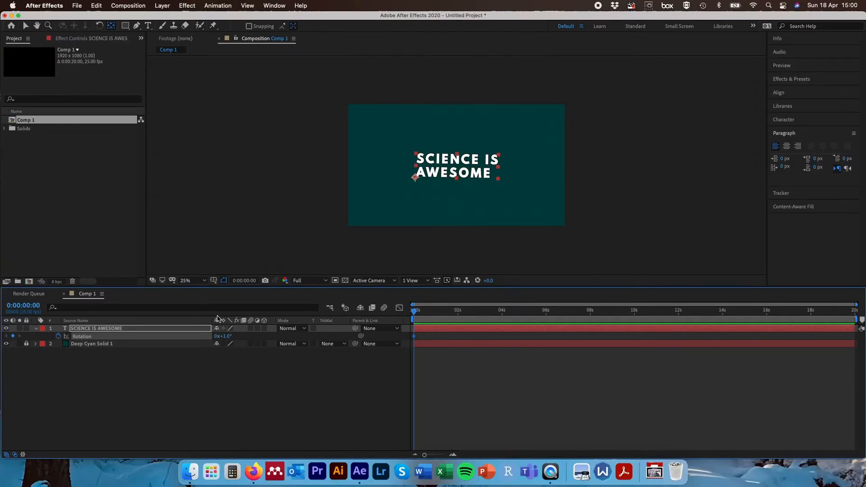
{"action": "left_click_drag", "start_coordinate": [415, 313], "coordinate": [459, 312]}
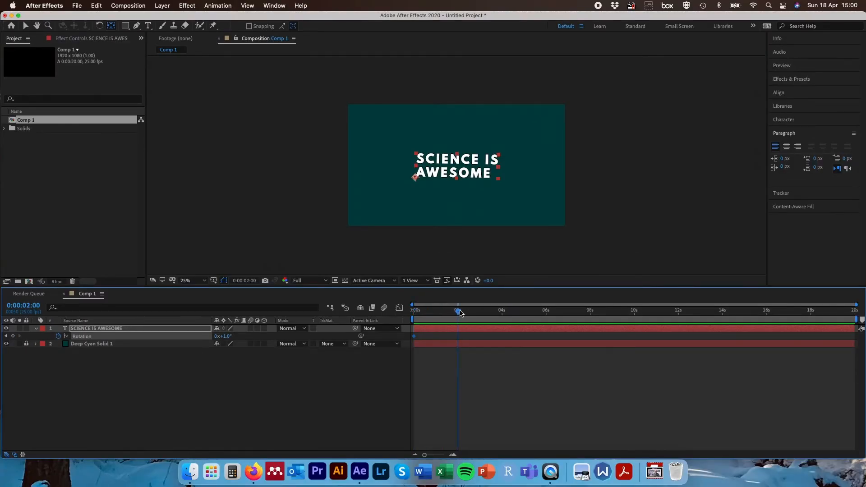
{"action": "left_click_drag", "start_coordinate": [223, 336], "coordinate": [382, 346]}
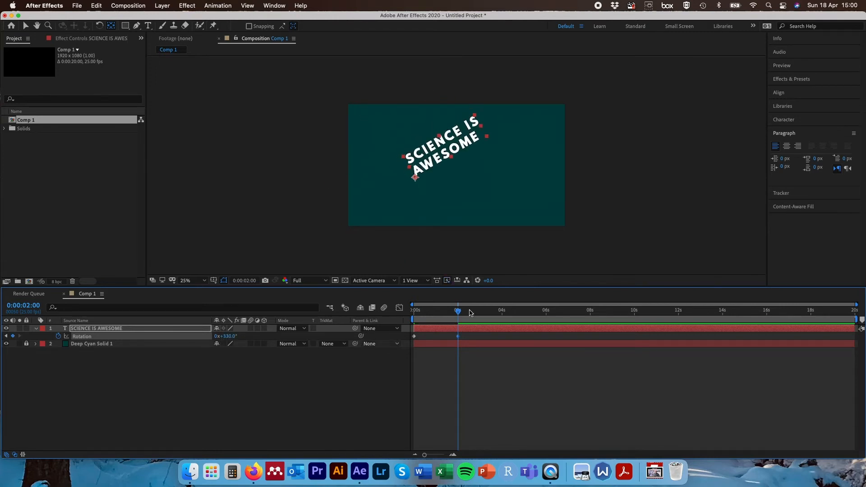
{"action": "left_click_drag", "start_coordinate": [460, 317], "coordinate": [414, 316]}
{"action": "key", "text": "space"}
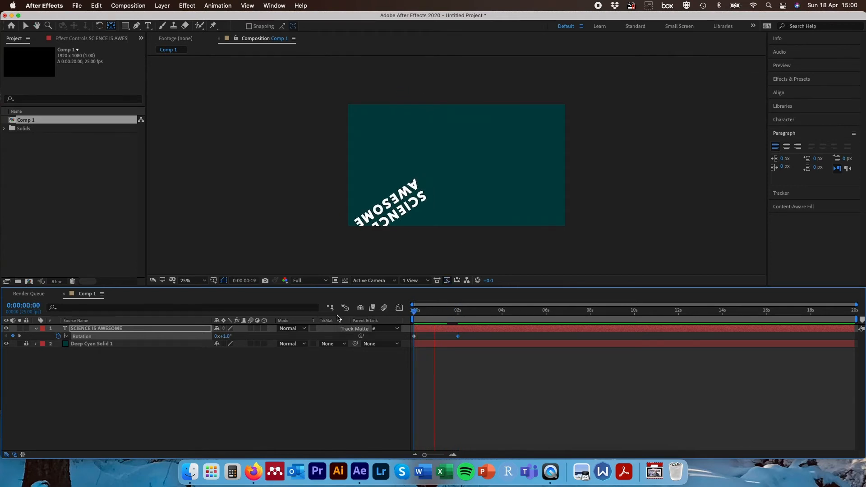
{"action": "left_click_drag", "start_coordinate": [444, 311], "coordinate": [459, 315]}
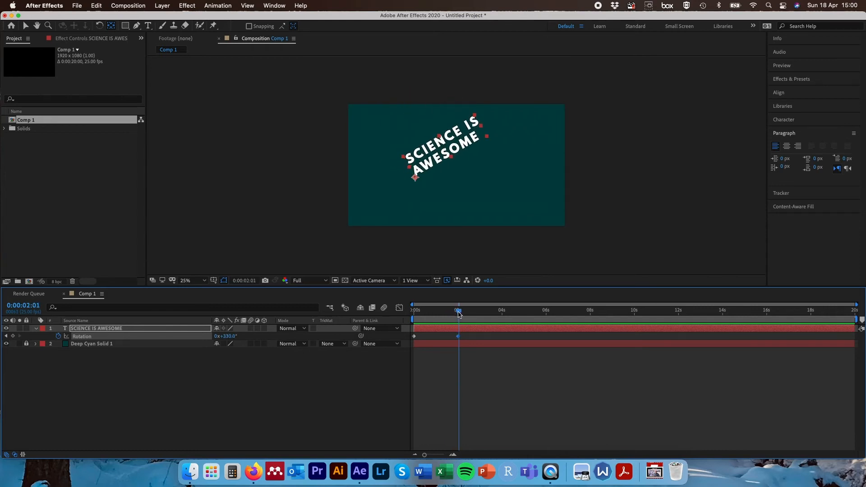
- Set a Position keyframe for the text layer at 0 s
{"action": "left_click", "coordinate": [148, 330]}
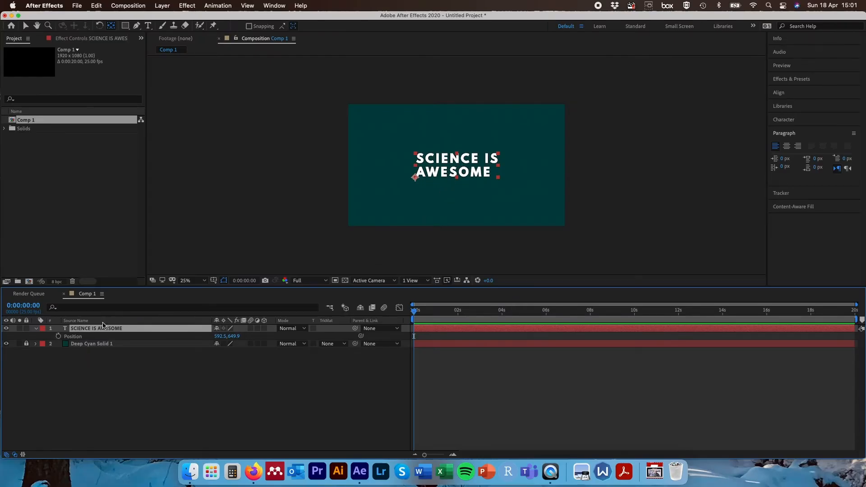
{"action": "left_click", "coordinate": [58, 336]}
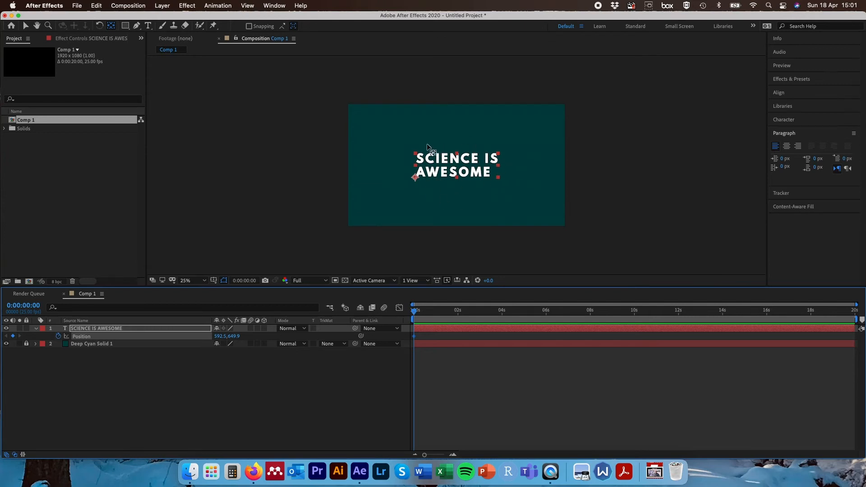
- At 10 frames, try scrubbing the text's Position values and previewing, undoing the attempts
{"action": "left_click", "coordinate": [33, 305]}
{"action": "type", "text": "10"}
{"action": "key", "text": "Return"}
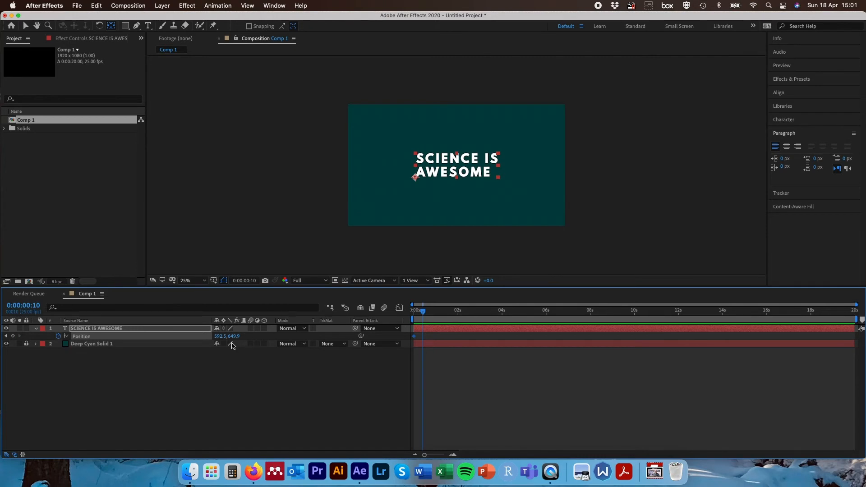
{"action": "left_click_drag", "start_coordinate": [220, 336], "coordinate": [287, 343]}
{"action": "key", "text": "super+z"}
{"action": "key", "text": "super+z"}
{"action": "left_click_drag", "start_coordinate": [216, 339], "coordinate": [862, 325]}
{"action": "key", "text": "space"}
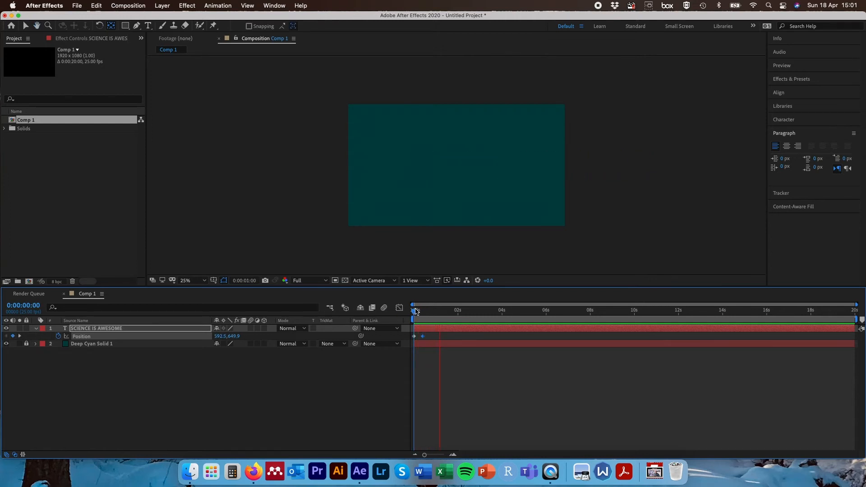
{"action": "mouse_move", "coordinate": [414, 312]}
{"action": "left_mouse_down"}
{"action": "mouse_move", "coordinate": [425, 312]}
{"action": "mouse_move", "coordinate": [399, 312]}
{"action": "left_mouse_up"}
{"action": "key", "text": "super+z"}
- Scrub the text's Position to 913.5, 936.9 at 10 frames and preview the motion
{"action": "left_click_drag", "start_coordinate": [220, 342], "coordinate": [462, 315]}
{"action": "key", "text": "space"}
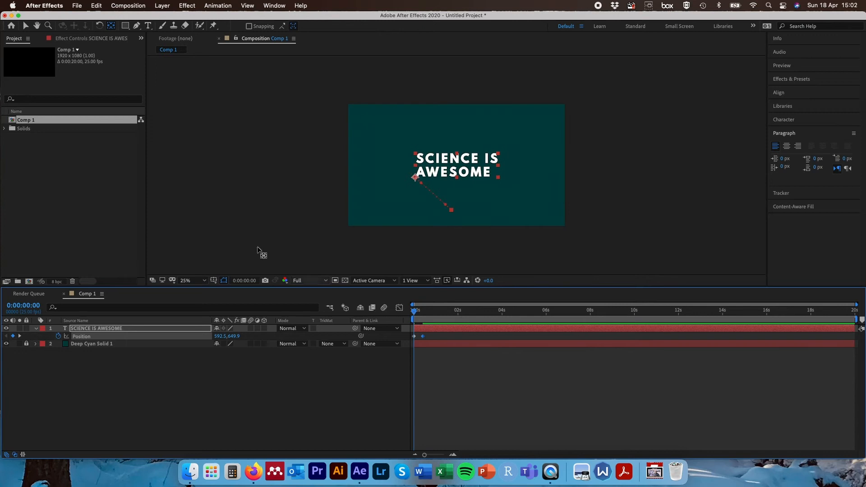
{"action": "key", "text": "space"}
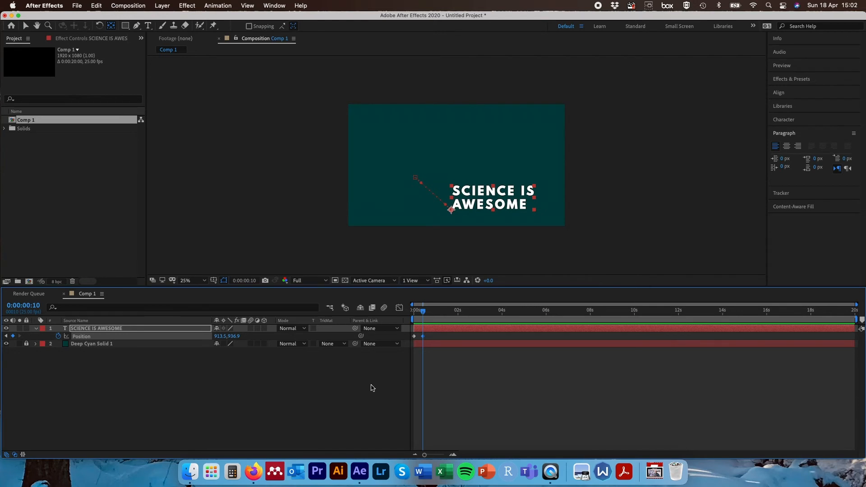
- Advance 10 frames to 20 frames and add a Position keyframe holding the same value
{"action": "left_click", "coordinate": [23, 305]}
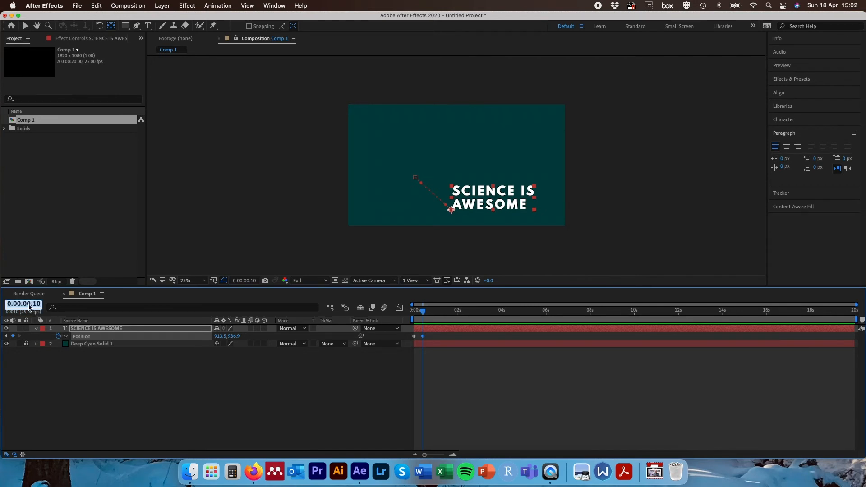
{"action": "type", "text": "+10"}
{"action": "key", "text": "Return"}
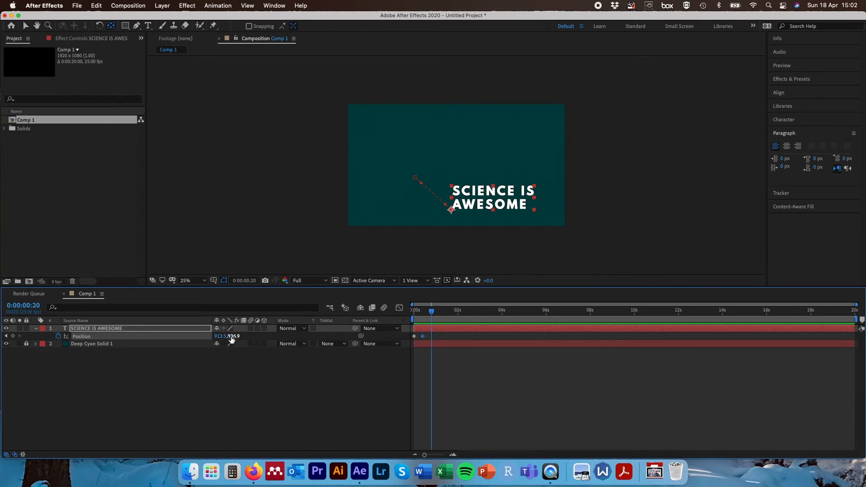
{"action": "left_click", "coordinate": [13, 336]}
- At 1 s 05 frames, scrub the text's Position to 502.5, 429.9
{"action": "left_click", "coordinate": [22, 305]}
{"action": "type", "text": "105"}
{"action": "key", "text": "Return"}
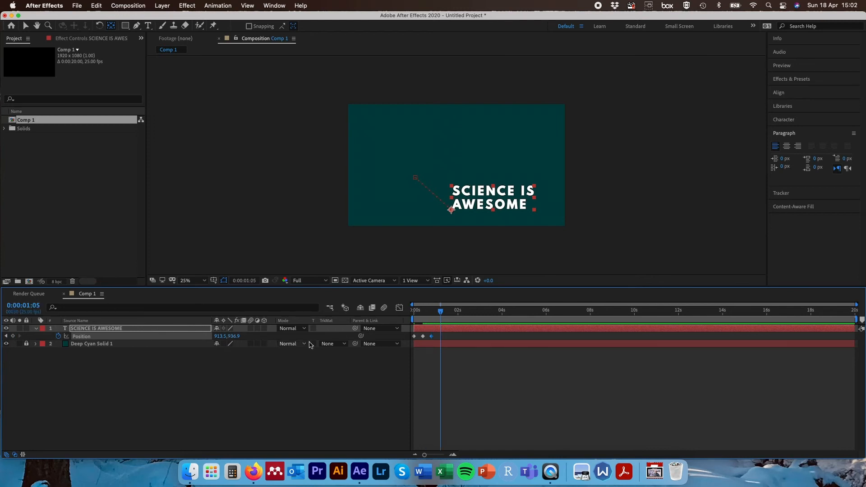
{"action": "left_click_drag", "start_coordinate": [220, 336], "coordinate": [6, 338]}
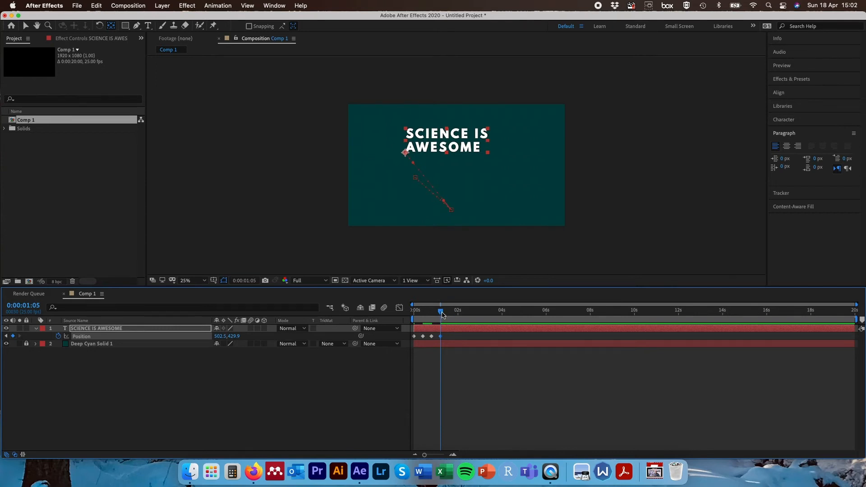
- Scrub through the position animation, then delete all of the text's Position keyframes
{"action": "left_click_drag", "start_coordinate": [441, 311], "coordinate": [333, 318]}
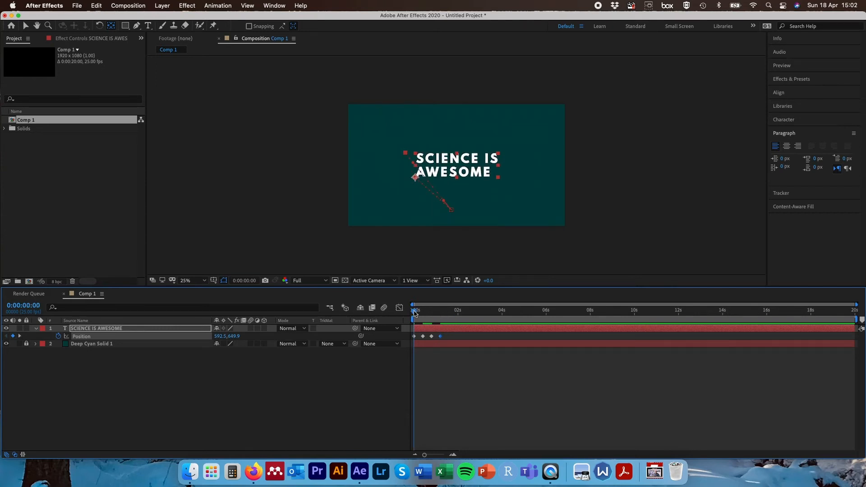
{"action": "left_click_drag", "start_coordinate": [415, 314], "coordinate": [431, 312]}
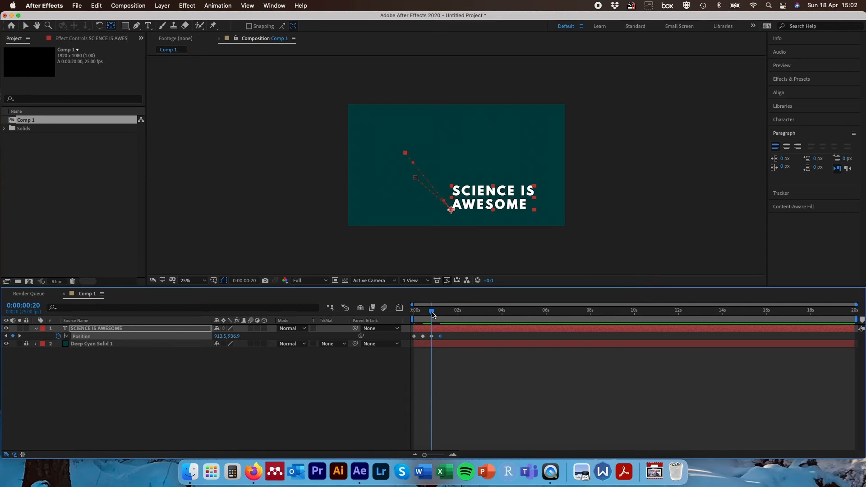
{"action": "left_click_drag", "start_coordinate": [433, 314], "coordinate": [442, 315]}
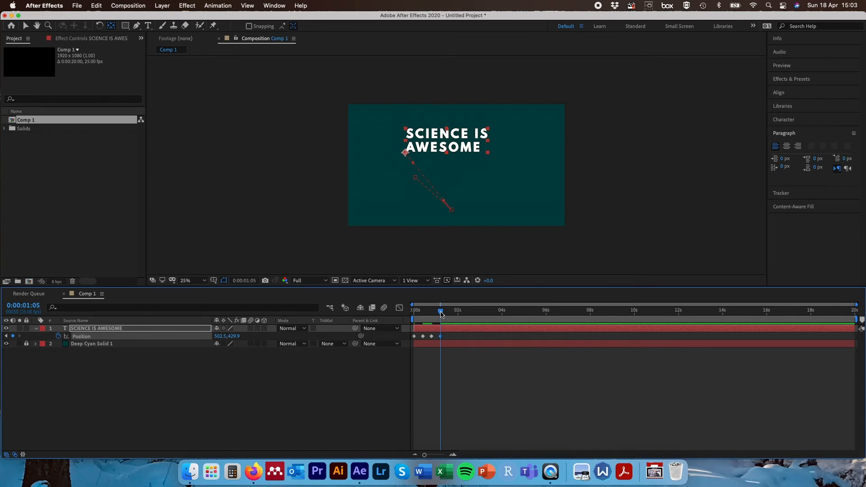
{"action": "left_click_drag", "start_coordinate": [460, 341], "coordinate": [375, 330]}
{"action": "key", "text": "Delete"}
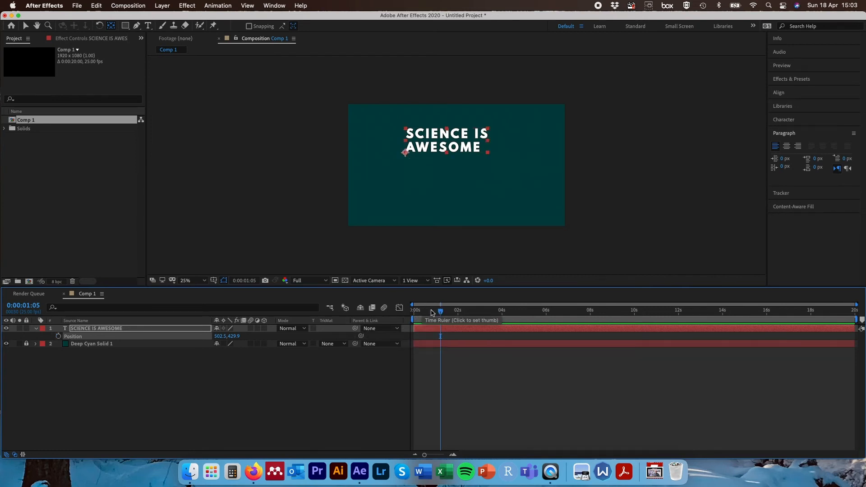
- Reveal the text layer's Opacity property and set an Opacity keyframe at 0 s
{"action": "left_click_drag", "start_coordinate": [440, 311], "coordinate": [398, 307]}
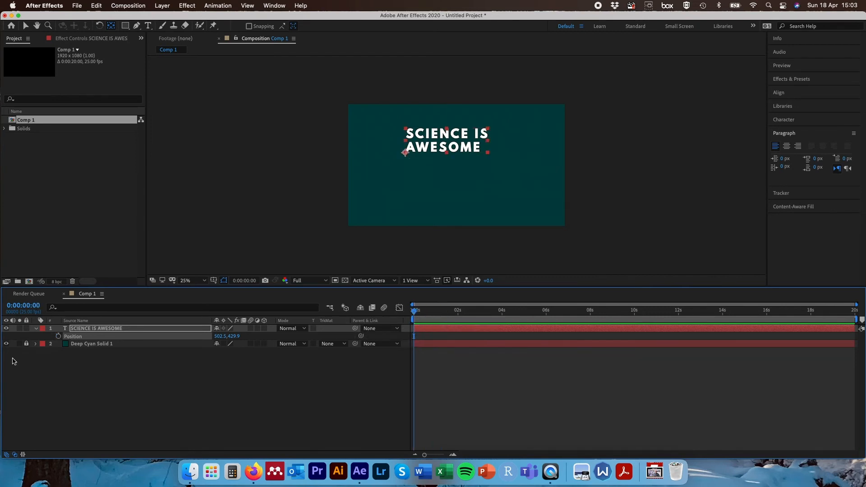
{"action": "left_click", "coordinate": [117, 331]}
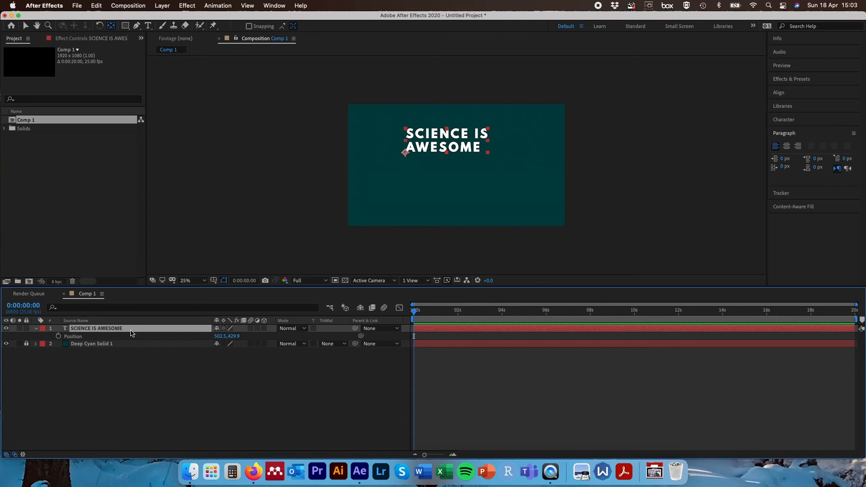
{"action": "key", "text": "p"}
{"action": "key", "text": "t"}
{"action": "left_click", "coordinate": [58, 336]}
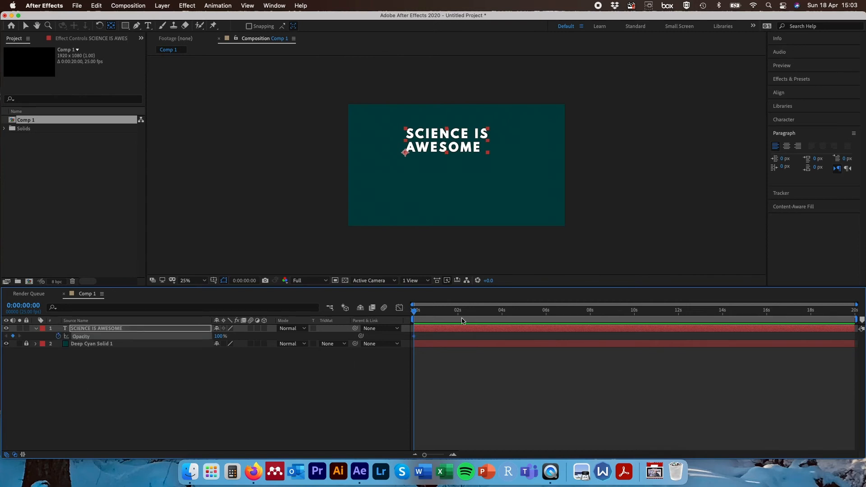
- Set the text's Opacity to 0% at 10 frames
{"action": "left_click", "coordinate": [27, 305]}
{"action": "type", "text": "10"}
{"action": "key", "text": "Return"}
{"action": "left_click_drag", "start_coordinate": [218, 337], "coordinate": [121, 338]}
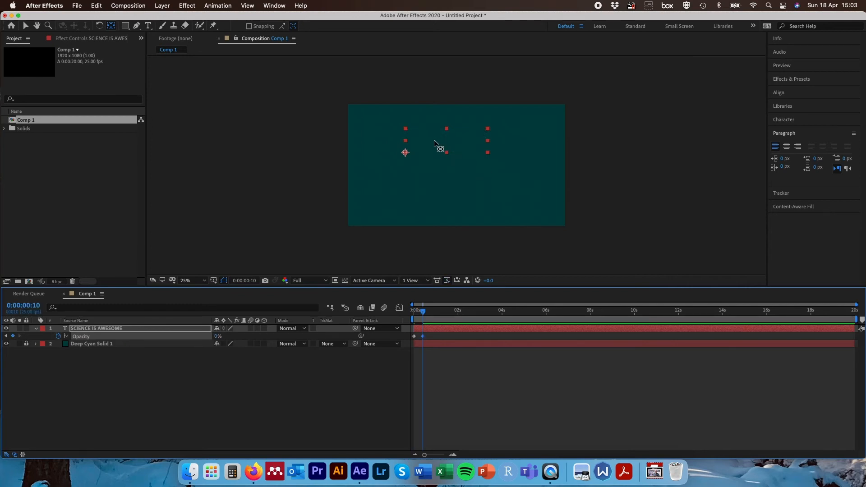
- Advance 10 frames and set the Opacity to 100% at 20 frames
{"action": "left_click", "coordinate": [22, 305]}
{"action": "type", "text": "+"}
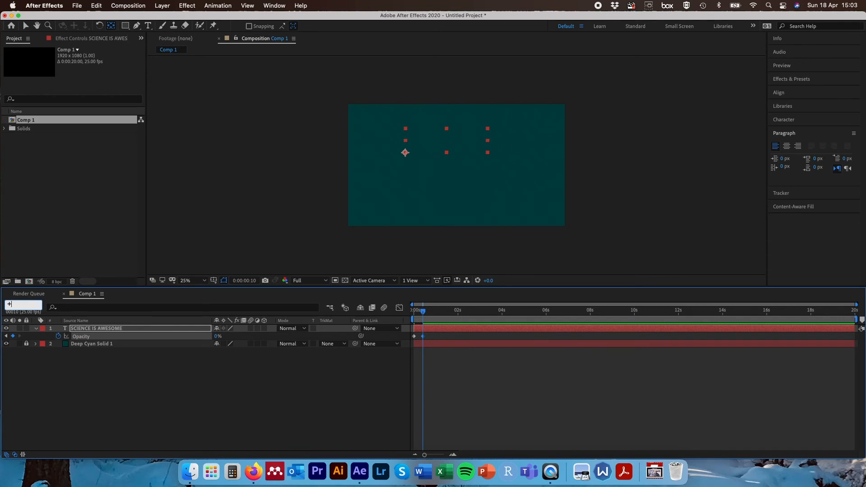
{"action": "type", "text": "10"}
{"action": "key", "text": "Return"}
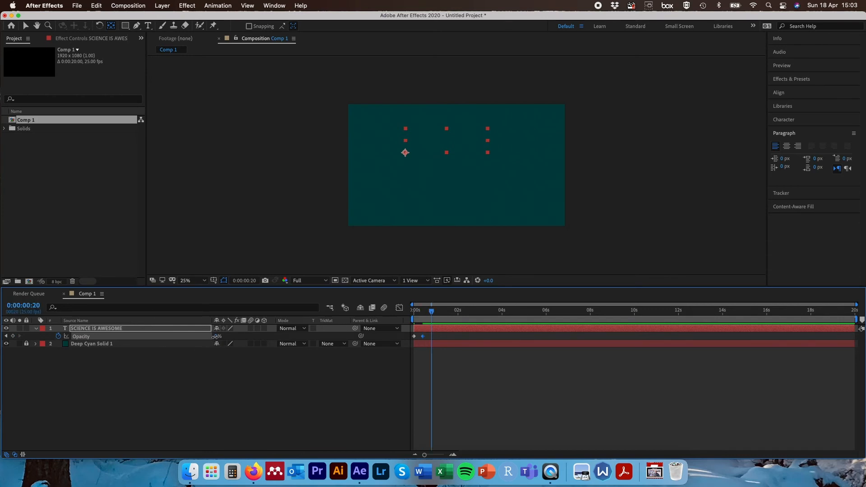
{"action": "left_click_drag", "start_coordinate": [217, 337], "coordinate": [271, 336]}
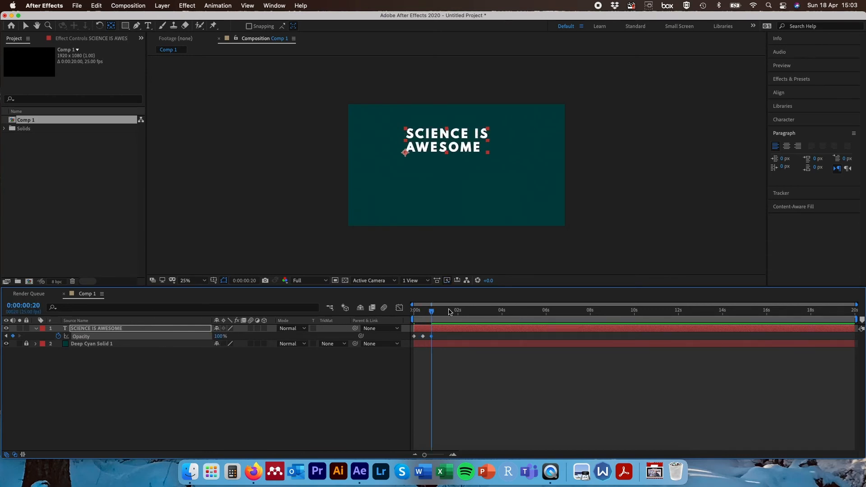
- Preview the opacity animation from the start and return to 20 frames
{"action": "left_click_drag", "start_coordinate": [432, 312], "coordinate": [390, 312]}
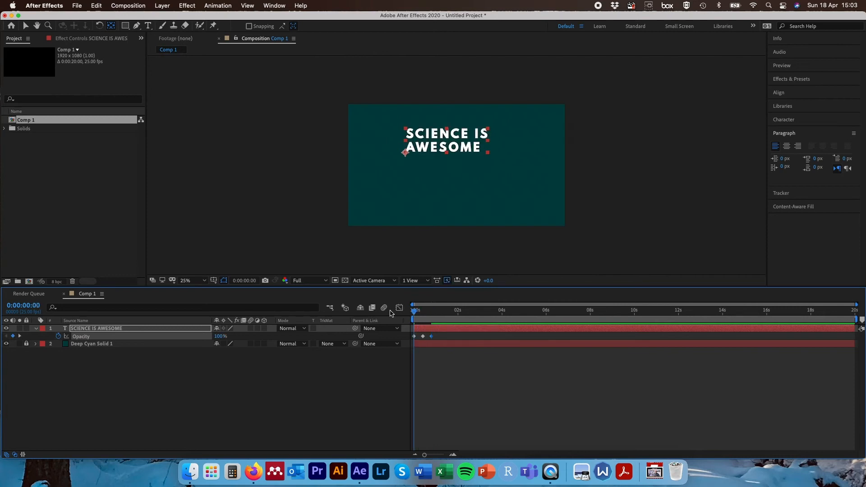
{"action": "key", "text": "space"}
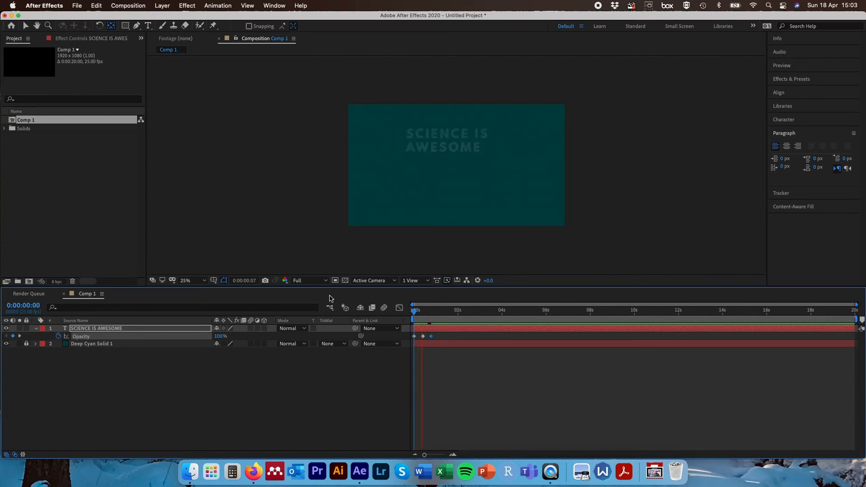
{"action": "left_click_drag", "start_coordinate": [416, 313], "coordinate": [433, 313]}
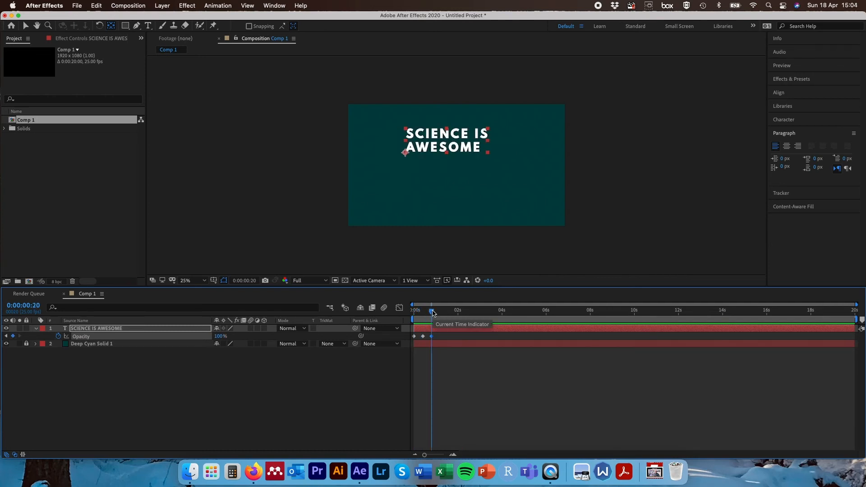
- Set the Opacity to 30% at 20 frames and to 100% at 1 s 05 frames
{"action": "left_click", "coordinate": [28, 307]}
{"action": "left_click_drag", "start_coordinate": [220, 336], "coordinate": [186, 337]}
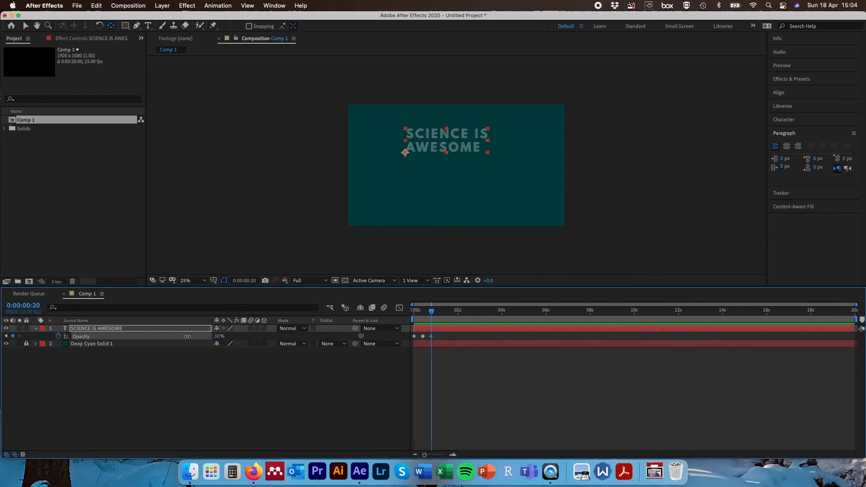
{"action": "left_click", "coordinate": [40, 309]}
{"action": "type", "text": "+10"}
{"action": "key", "text": "Return"}
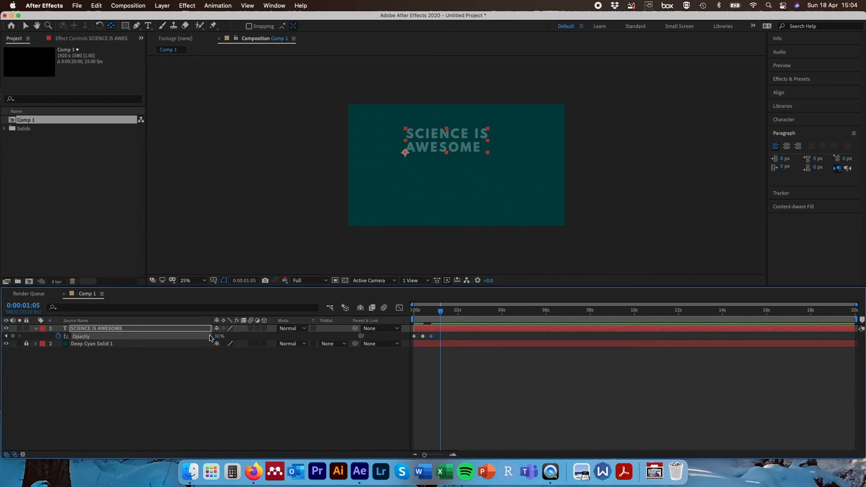
{"action": "left_click_drag", "start_coordinate": [212, 337], "coordinate": [305, 338]}
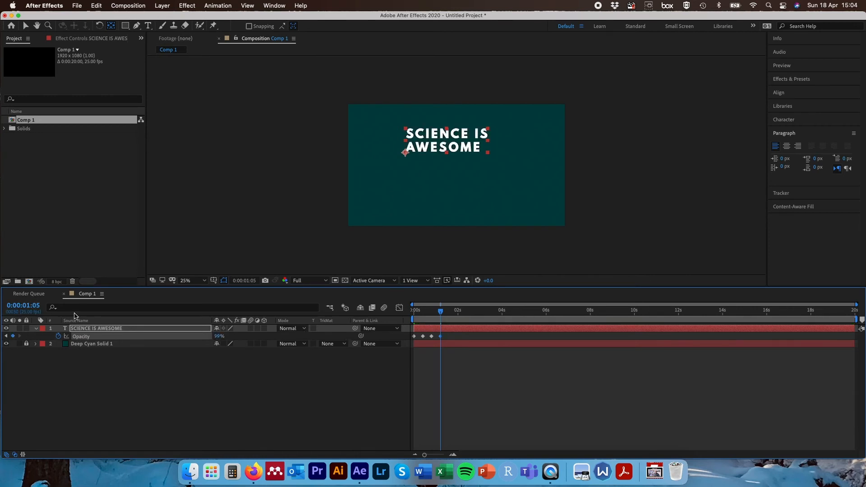
- Advance 10 frames and set the Opacity to 30% at 1 s 15 frames
{"action": "left_click", "coordinate": [23, 305]}
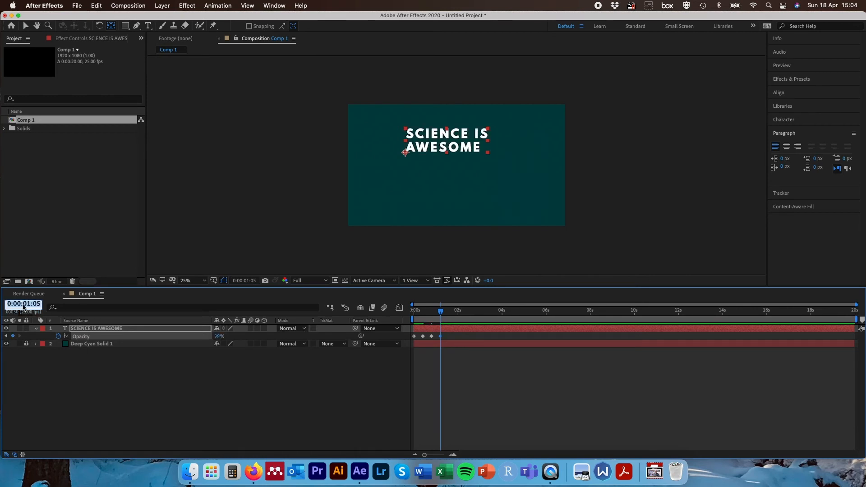
{"action": "type", "text": "+10"}
{"action": "key", "text": "Return"}
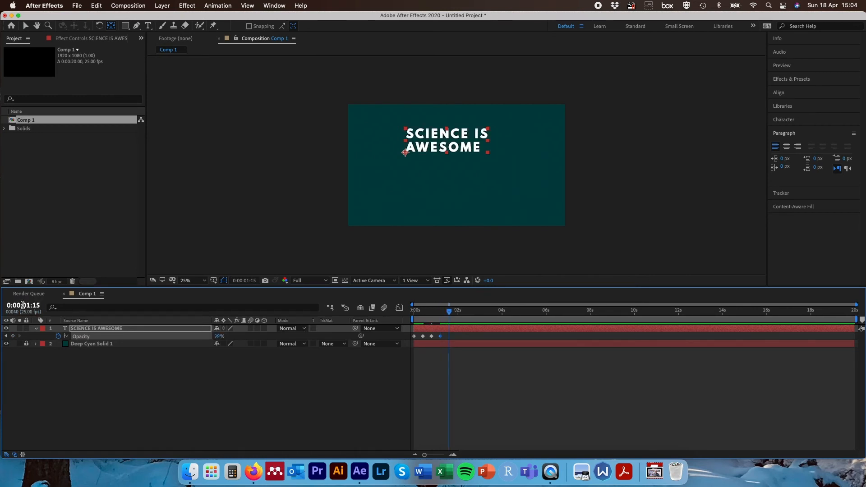
{"action": "left_click", "coordinate": [220, 336]}
{"action": "type", "text": "30"}
{"action": "key", "text": "Return"}
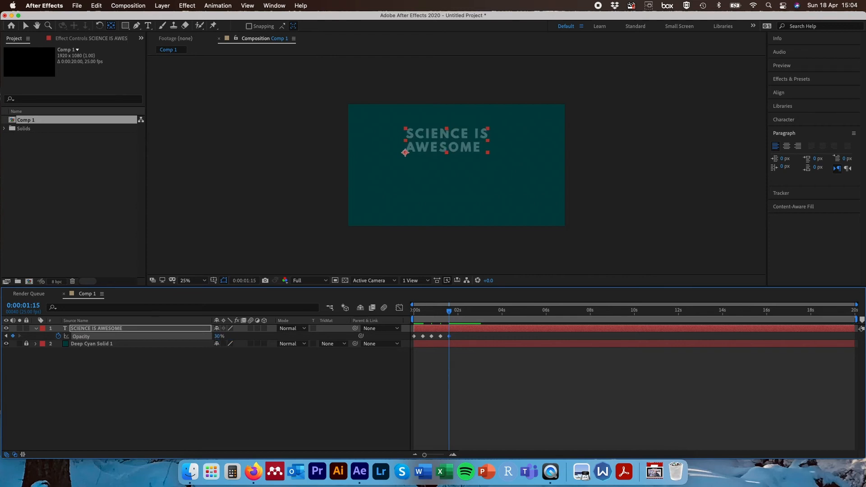
- Advance 10 frames and set the Opacity to 100% at 2 s
{"action": "left_click", "coordinate": [23, 305]}
{"action": "type", "text": "+10"}
{"action": "key", "text": "Return"}
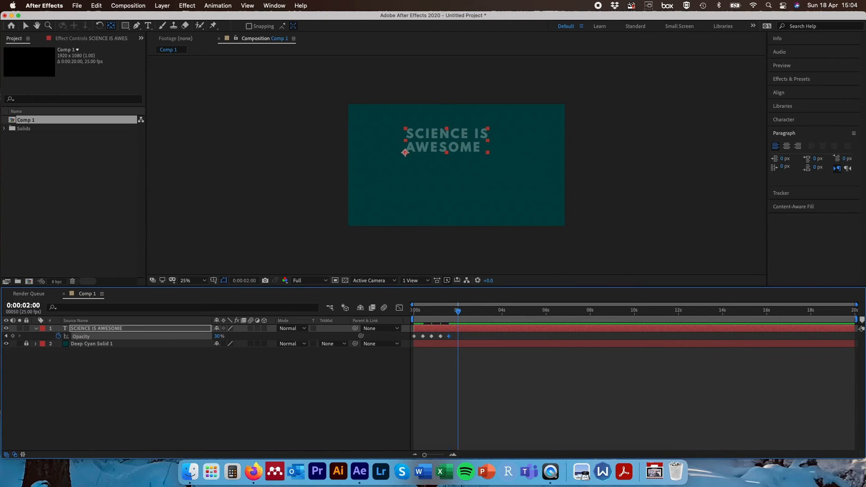
{"action": "left_click_drag", "start_coordinate": [220, 336], "coordinate": [265, 338]}
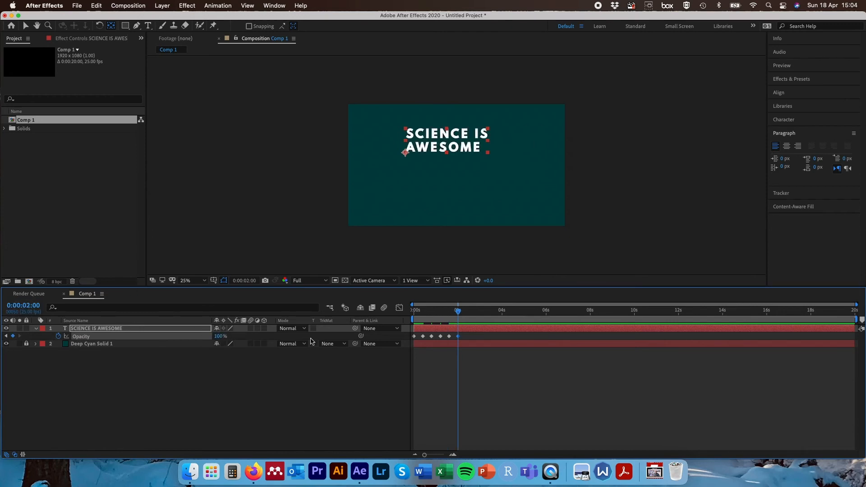
- Preview the opacity flicker from the start and scrub to 2 s
{"action": "left_click_drag", "start_coordinate": [458, 310], "coordinate": [400, 313]}
{"action": "key", "text": "space"}
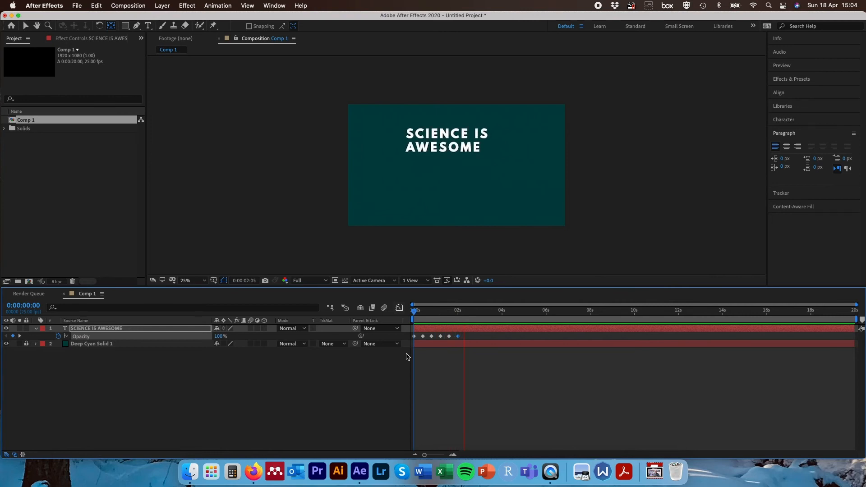
{"action": "left_click", "coordinate": [415, 315]}
{"action": "left_click_drag", "start_coordinate": [414, 315], "coordinate": [449, 315]}
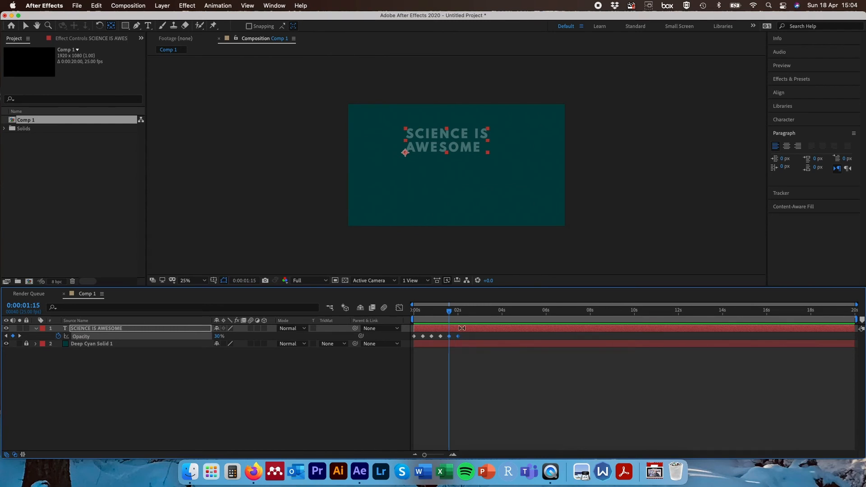
{"action": "left_click_drag", "start_coordinate": [452, 313], "coordinate": [461, 315]}
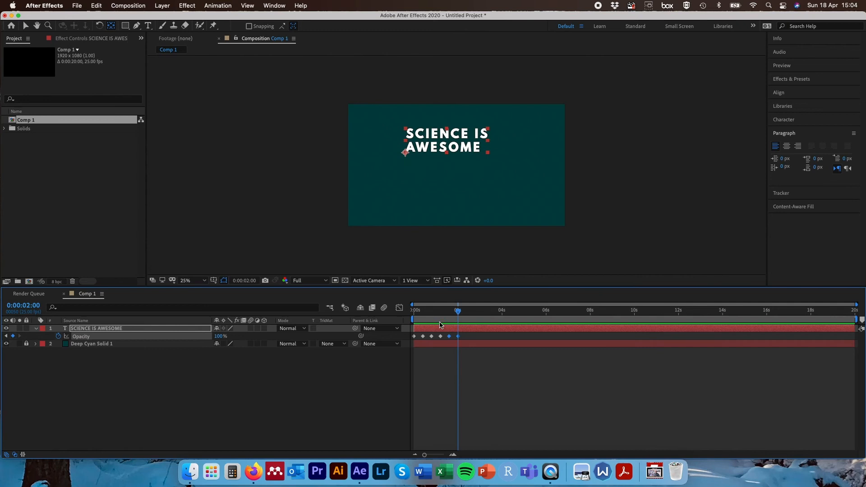
- Paste the copied Opacity keyframes at 2 s 10 frames
{"action": "left_click", "coordinate": [30, 305]}
{"action": "type", "text": "210"}
{"action": "key", "text": "Return"}
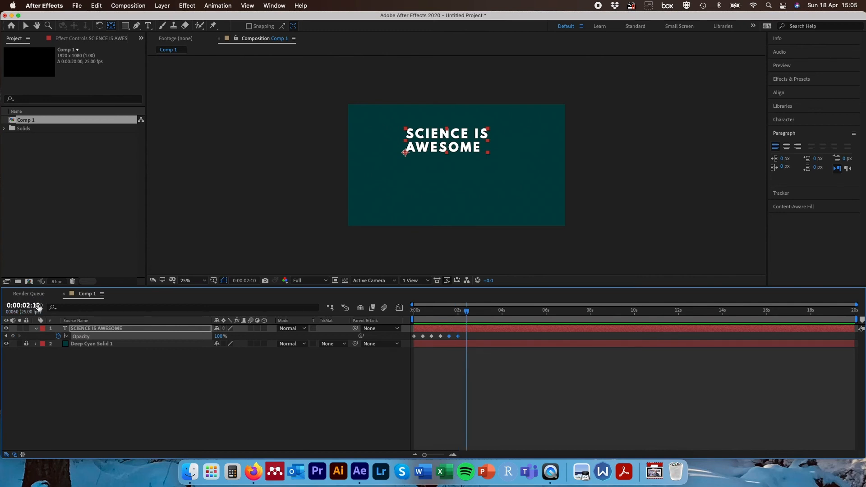
{"action": "key", "text": "super+v"}
{"action": "left_click_drag", "start_coordinate": [470, 315], "coordinate": [475, 313]}
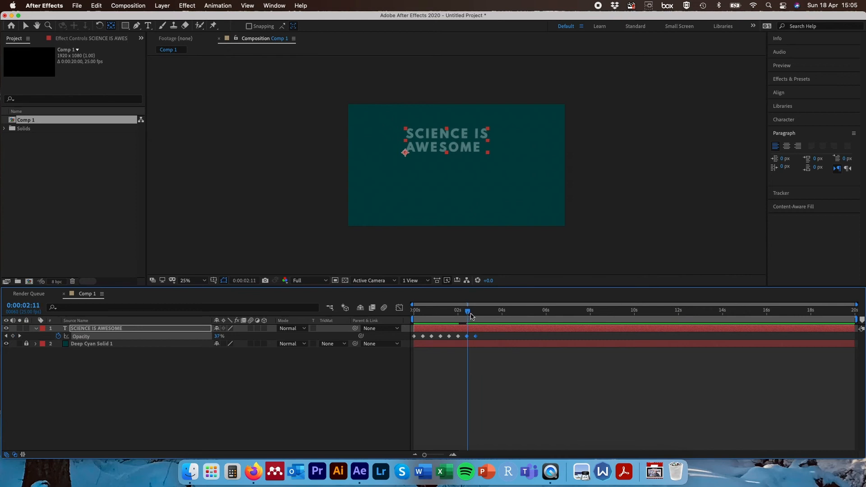
- Advance 10 frames and paste the Opacity keyframes again at 3 s 05 frames
{"action": "left_click", "coordinate": [31, 306]}
{"action": "type", "text": "+1"}
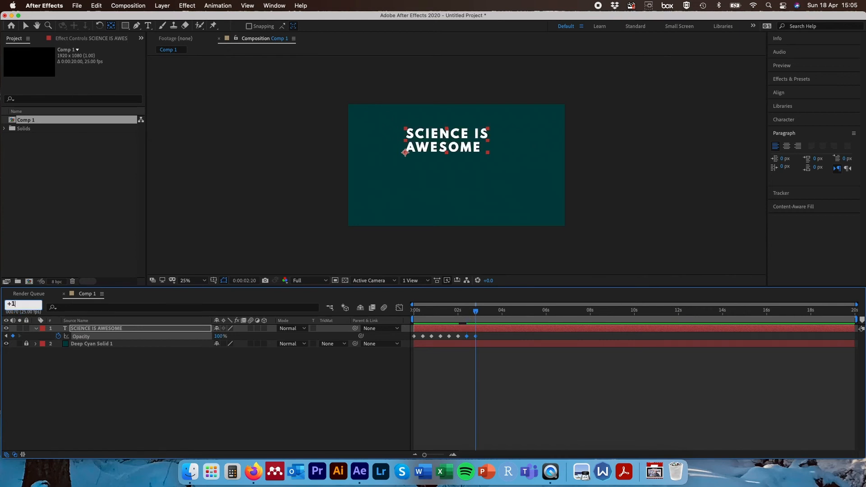
{"action": "type", "text": "0"}
{"action": "key", "text": "Return"}
{"action": "key", "text": "super+v"}
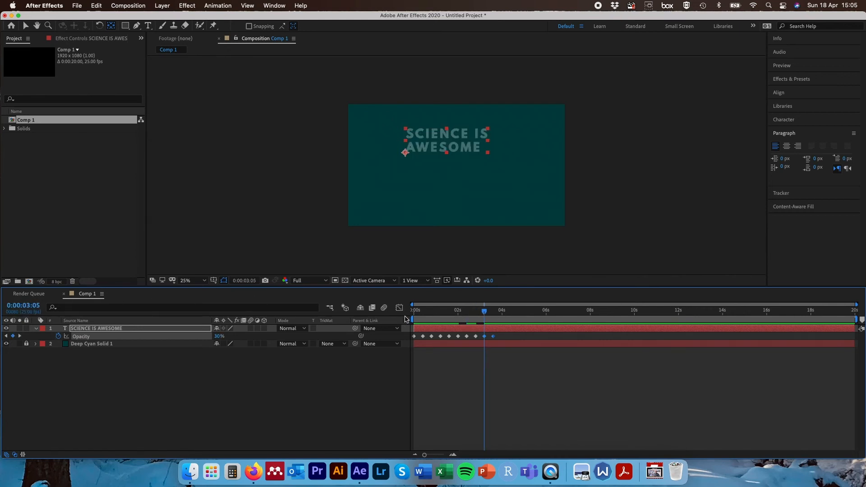
- Apply Easy Ease to the selected Opacity keyframes of the title
{"action": "right_click", "coordinate": [432, 337]}
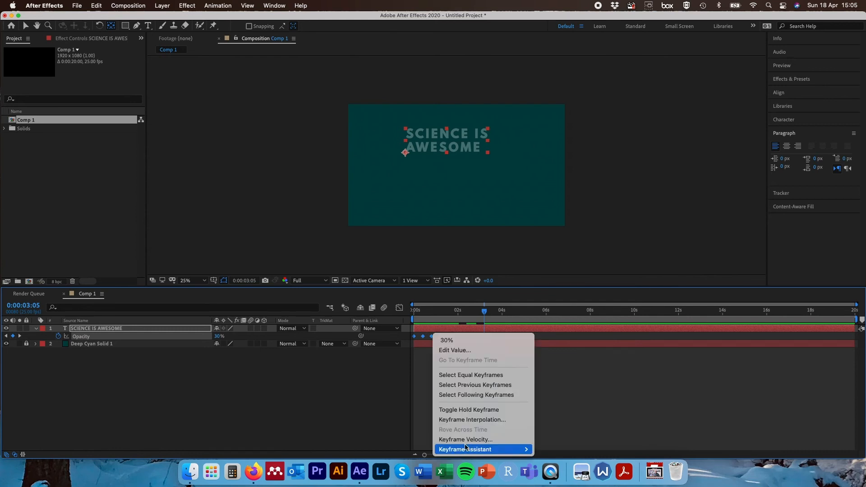
{"action": "mouse_move", "coordinate": [478, 450]}
{"action": "left_click", "coordinate": [569, 389]}
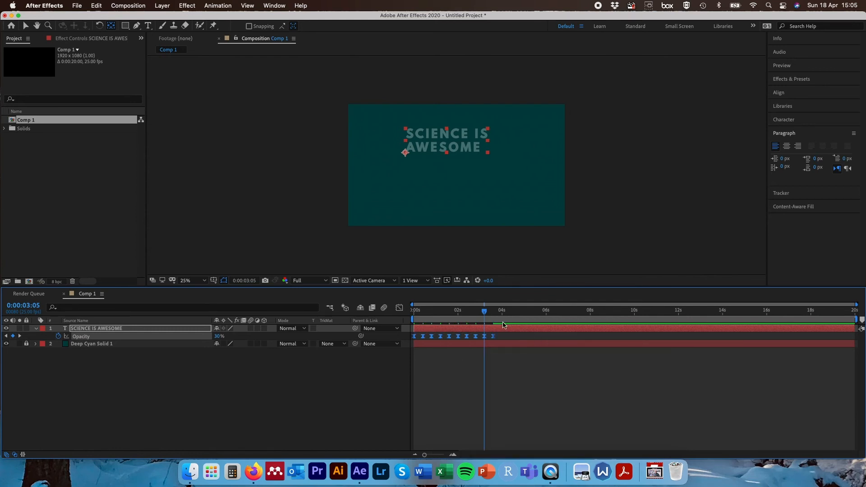
- Scrub back and preview the eased opacity flicker
{"action": "left_click_drag", "start_coordinate": [485, 312], "coordinate": [446, 311]}
{"action": "key", "text": "space"}
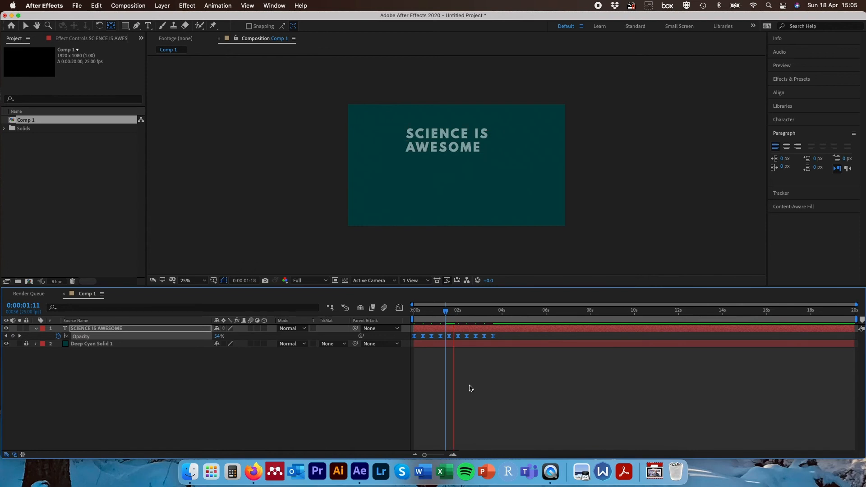
{"action": "key", "text": "space"}
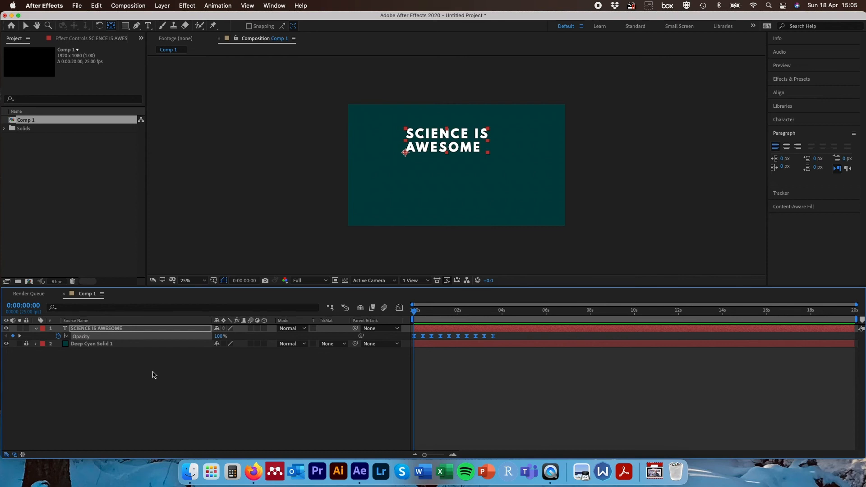
- Show the title layer's Position at 0 s and scrub its X value to about 586.5
{"action": "left_click", "coordinate": [172, 331]}
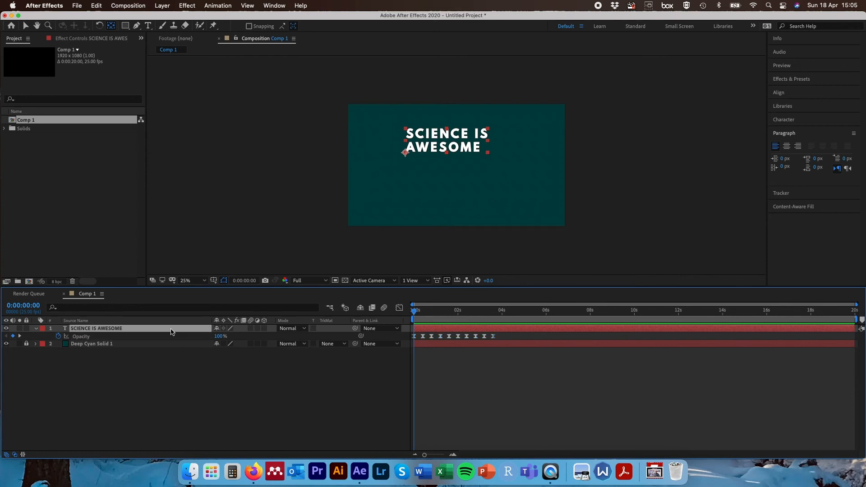
{"action": "key", "text": "p"}
{"action": "left_click_drag", "start_coordinate": [221, 338], "coordinate": [45, 338]}
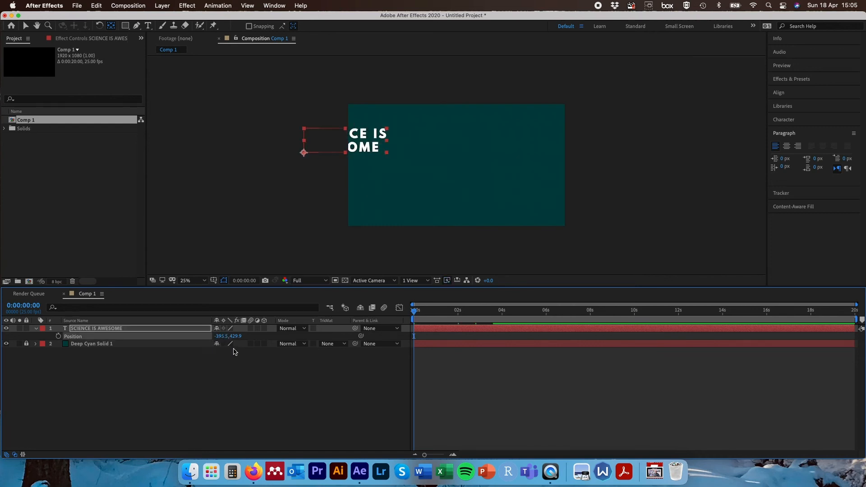
{"action": "left_click_drag", "start_coordinate": [221, 337], "coordinate": [339, 330]}
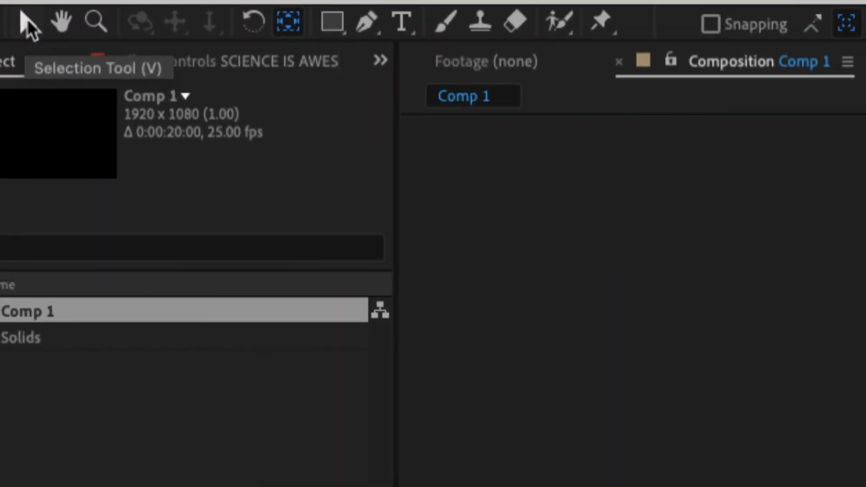
- Draw a rectangle shape layer just below the title with the Rectangle tool
{"action": "left_click", "coordinate": [28, 19]}
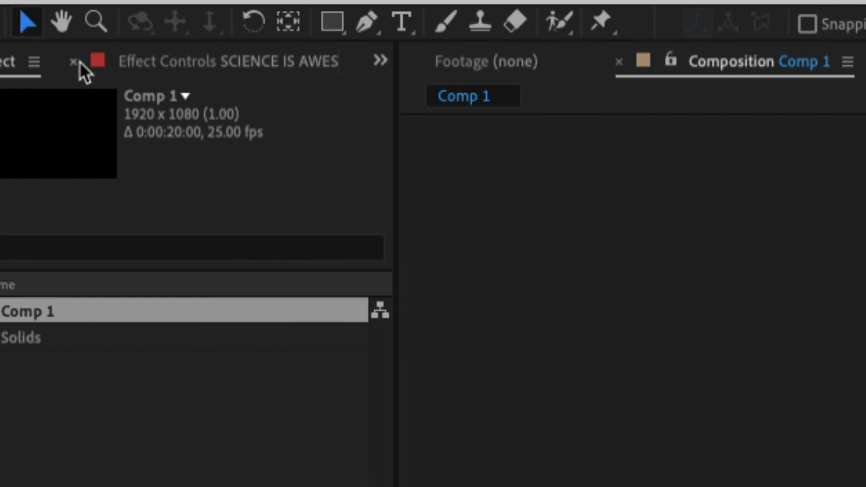
{"action": "left_click", "coordinate": [296, 160]}
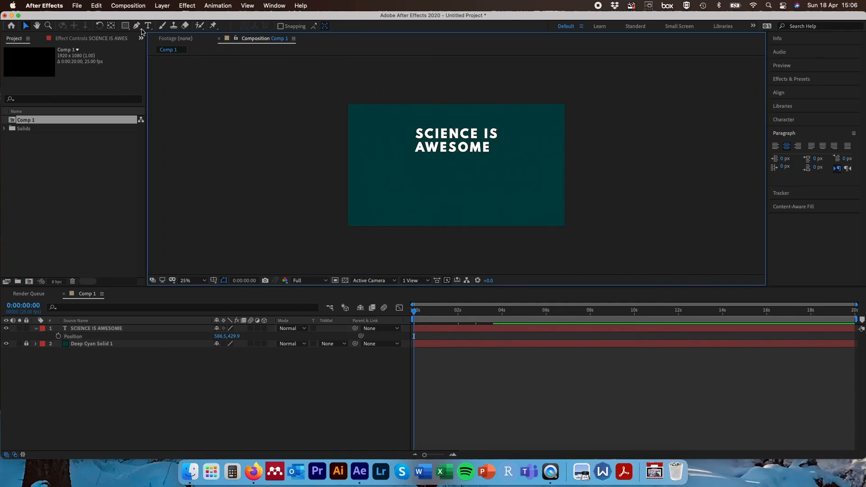
{"action": "left_click", "coordinate": [125, 26]}
{"action": "left_click", "coordinate": [162, 27]}
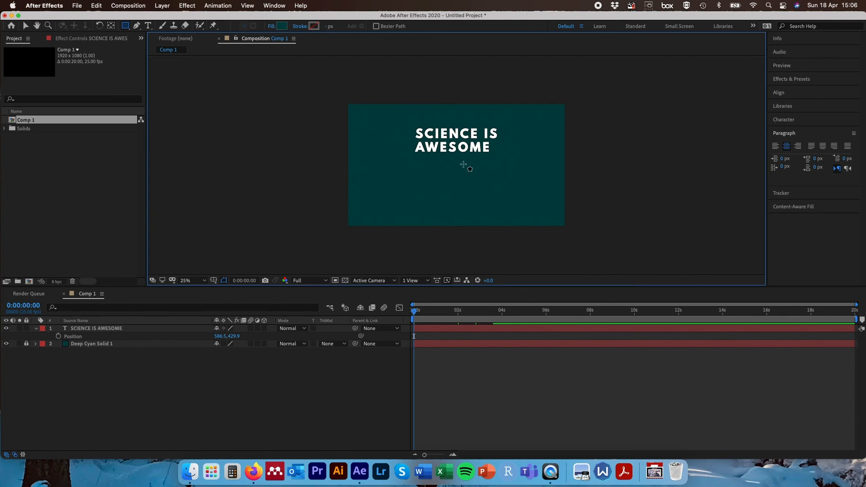
{"action": "mouse_move", "coordinate": [387, 160]}
{"action": "left_mouse_down"}
{"action": "mouse_move", "coordinate": [429, 174]}
{"action": "mouse_move", "coordinate": [551, 187]}
{"action": "mouse_move", "coordinate": [547, 200]}
{"action": "mouse_move", "coordinate": [525, 197]}
{"action": "left_mouse_up"}
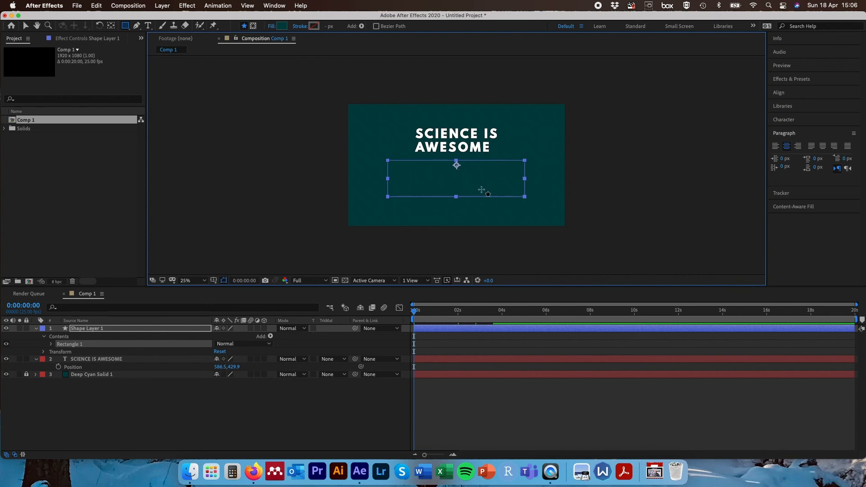
{"action": "key", "text": "v"}
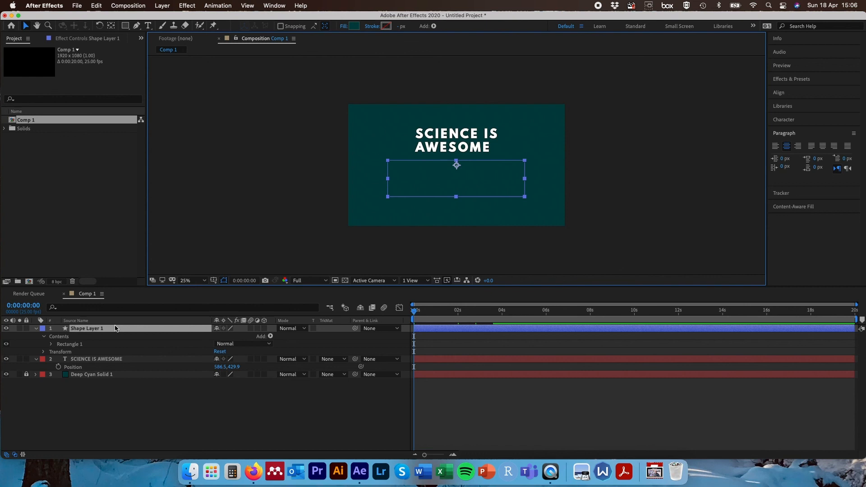
- Select the title layer and move its Position down to about 570.5, 755.9, behind the rectangle
{"action": "left_click", "coordinate": [105, 359]}
{"action": "left_click", "coordinate": [109, 328]}
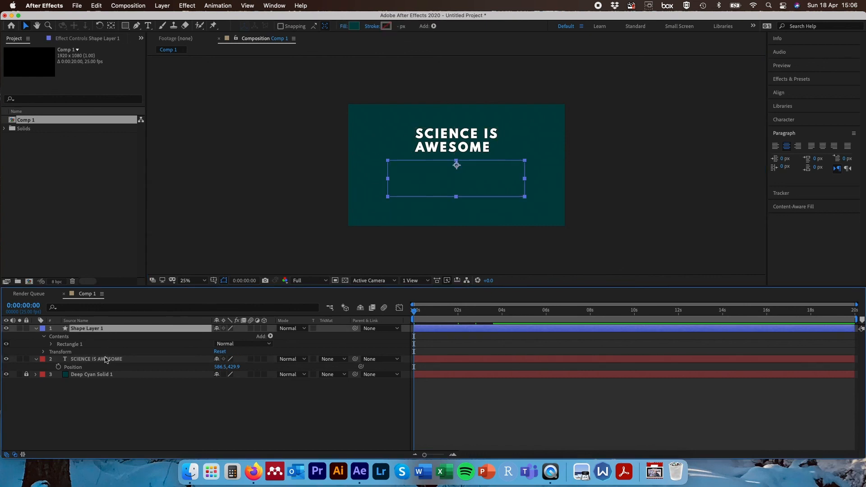
{"action": "left_click", "coordinate": [105, 359]}
{"action": "left_click", "coordinate": [107, 330]}
{"action": "left_click", "coordinate": [111, 359]}
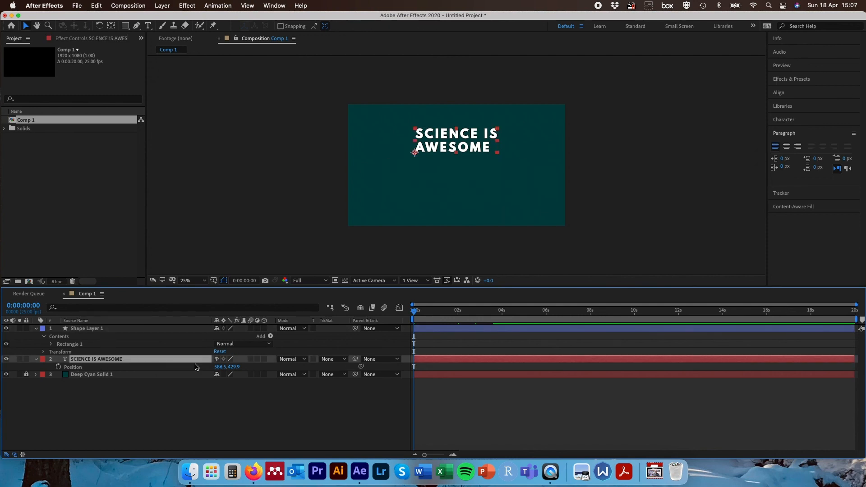
{"action": "left_click_drag", "start_coordinate": [220, 371], "coordinate": [383, 361]}
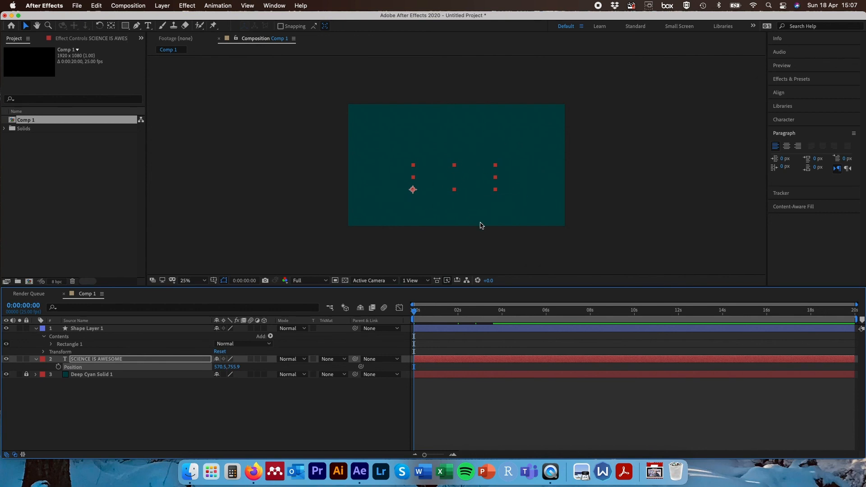
- Set the rectangle's fill to Solid Color and its stroke to None
{"action": "left_click", "coordinate": [155, 331]}
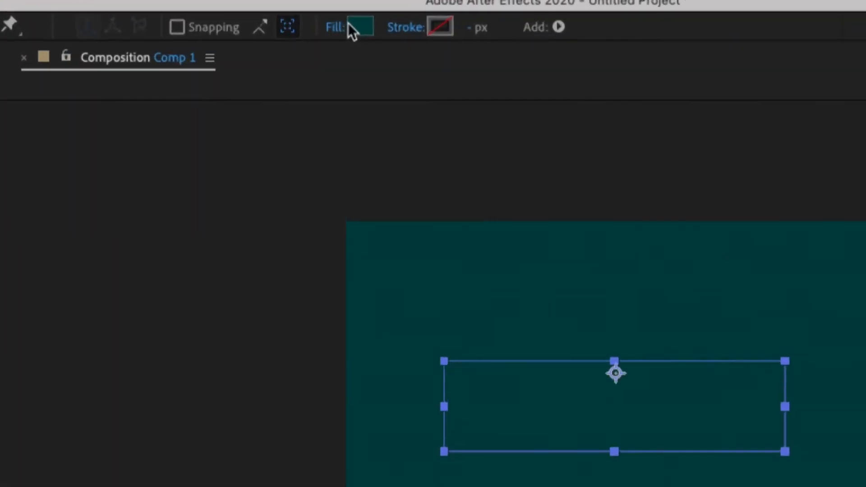
{"action": "left_click", "coordinate": [331, 23]}
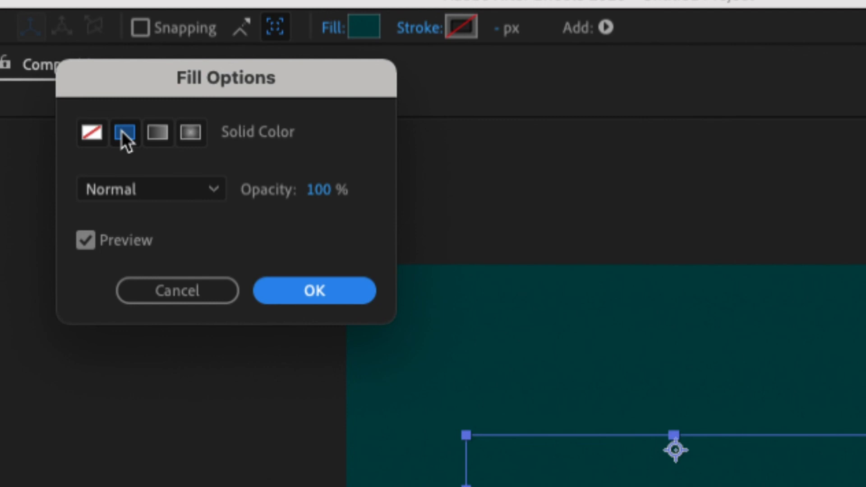
{"action": "left_click", "coordinate": [120, 131]}
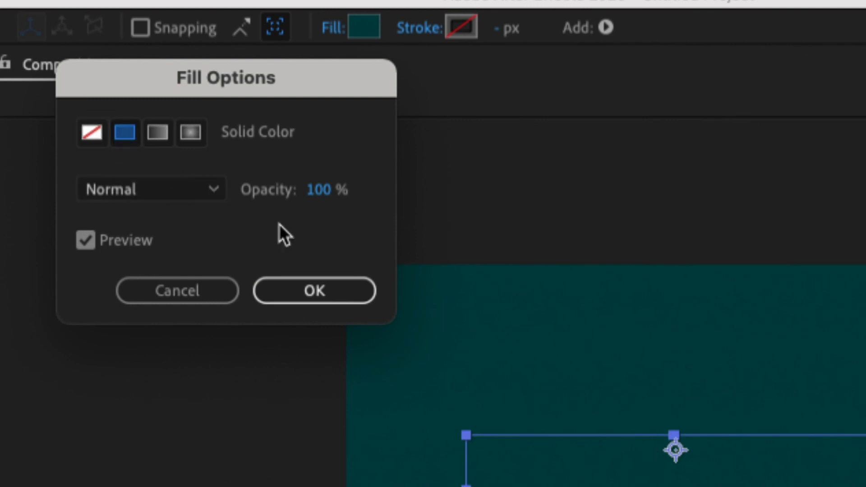
{"action": "left_click", "coordinate": [315, 292]}
{"action": "left_click", "coordinate": [423, 29]}
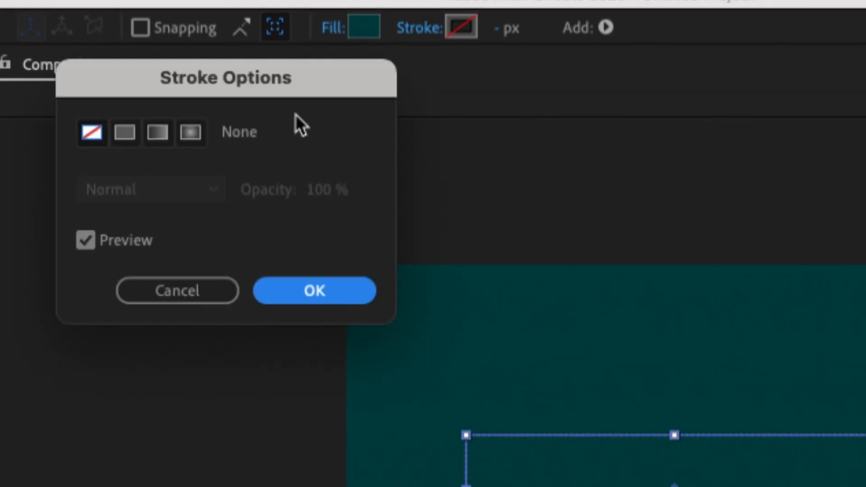
{"action": "left_click", "coordinate": [96, 132]}
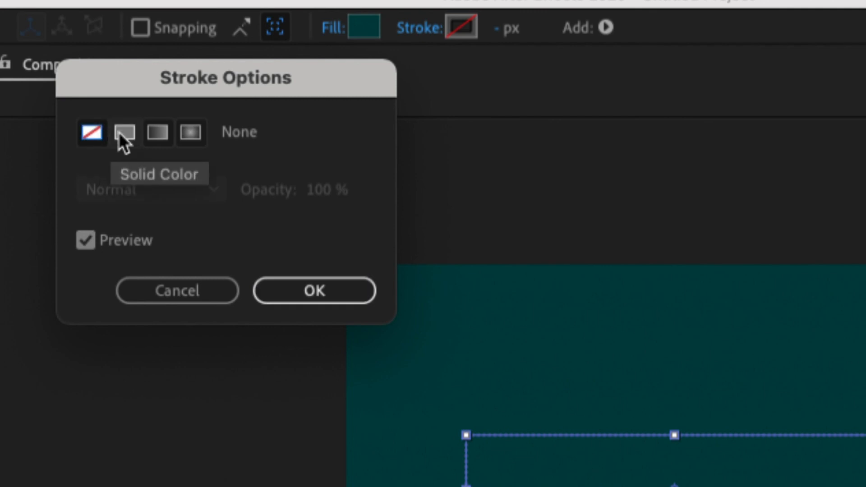
{"action": "left_click", "coordinate": [315, 293]}
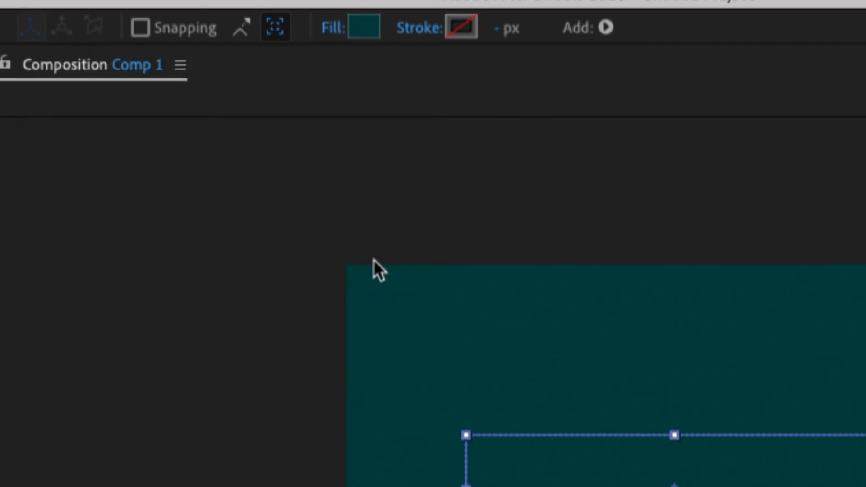
- Set the rectangle's fill colour to the background cyan 004040 using the eyedropper
{"action": "left_click", "coordinate": [365, 25]}
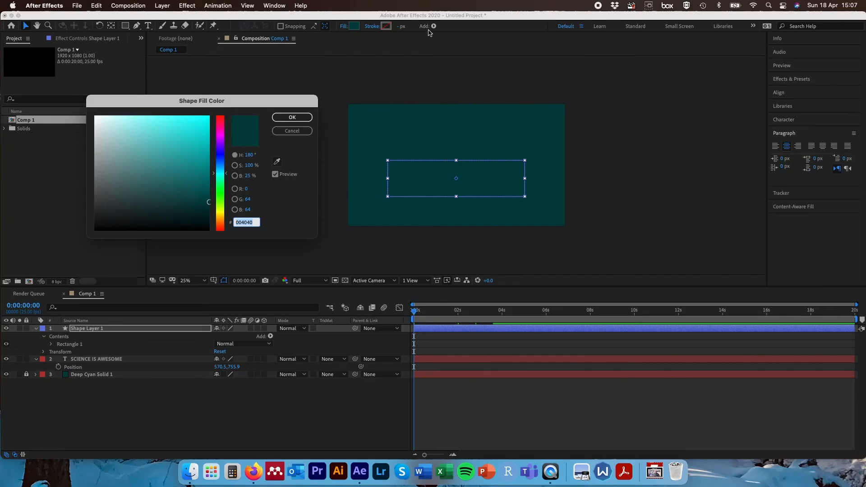
{"action": "left_click", "coordinate": [277, 161]}
{"action": "left_click", "coordinate": [246, 222]}
{"action": "left_click", "coordinate": [303, 118]}
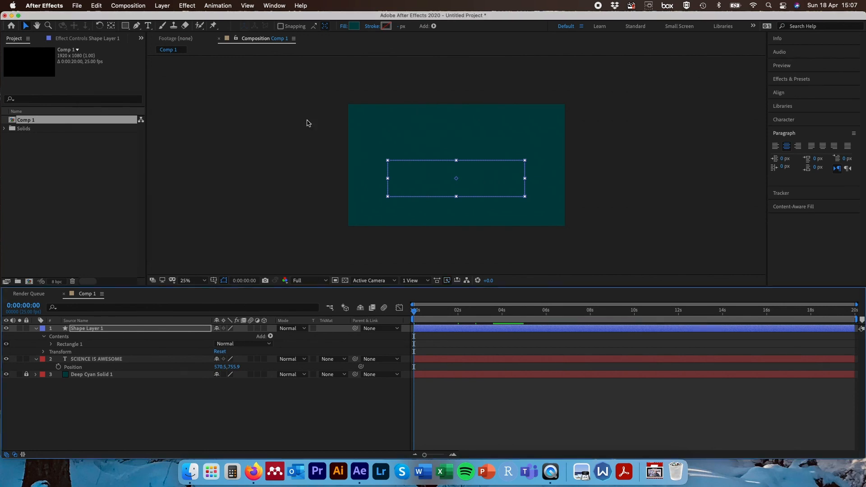
- Add a Position keyframe to the title at 0 s and move the time indicator forward to 1 s
{"action": "left_click", "coordinate": [142, 361]}
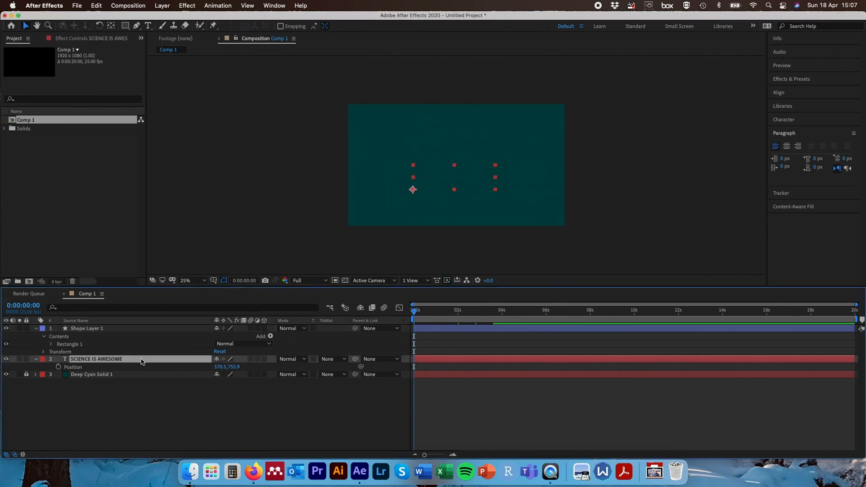
{"action": "left_click", "coordinate": [58, 366]}
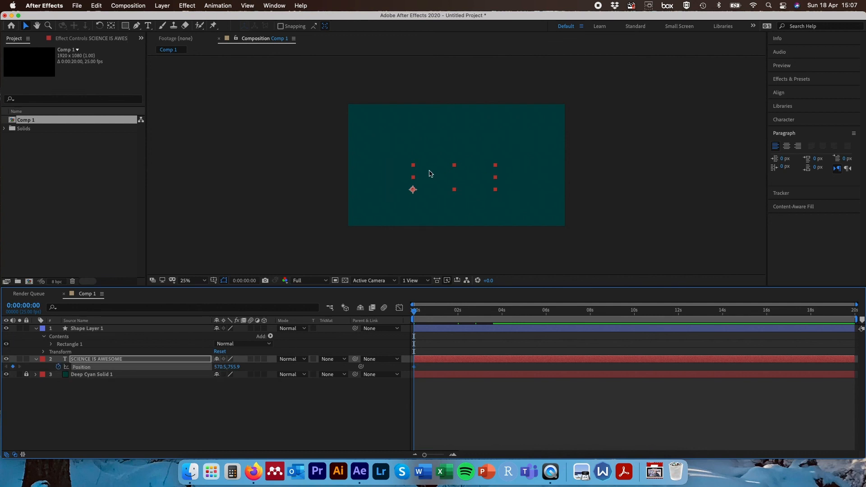
{"action": "left_click", "coordinate": [24, 306]}
{"action": "type", "text": "+"}
{"action": "key", "text": "Return"}
- Raise the title to Position about 585.5, 374.9 at 1 s and scrub through the slide-up
{"action": "left_click_drag", "start_coordinate": [221, 367], "coordinate": [57, 374]}
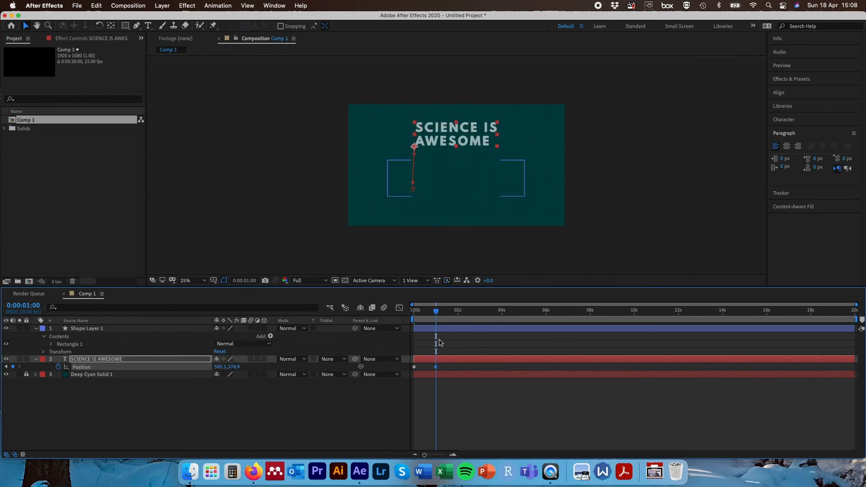
{"action": "left_click_drag", "start_coordinate": [435, 310], "coordinate": [401, 311]}
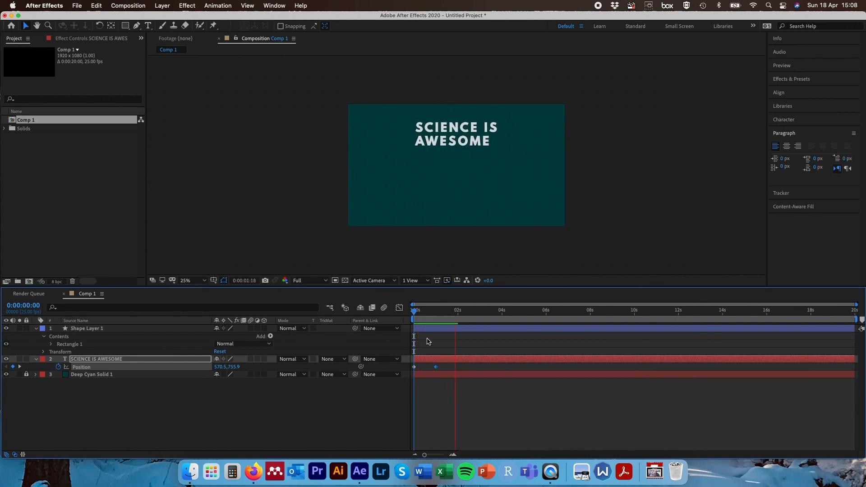
{"action": "left_click", "coordinate": [436, 311]}
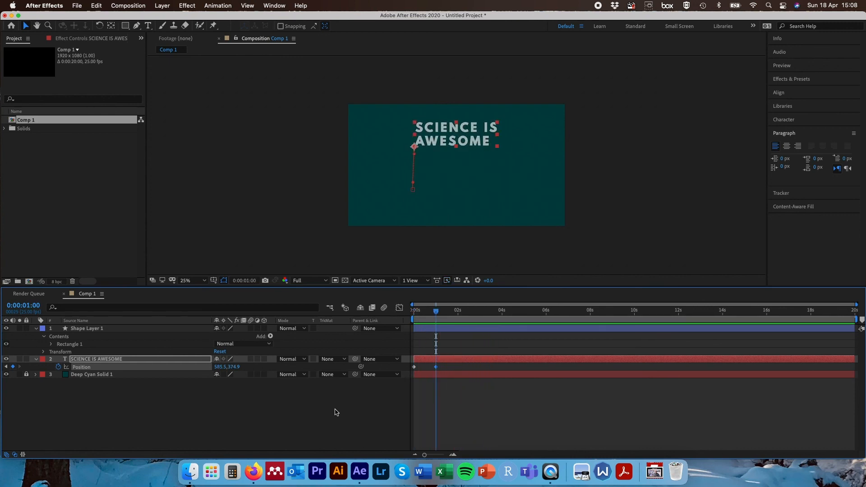